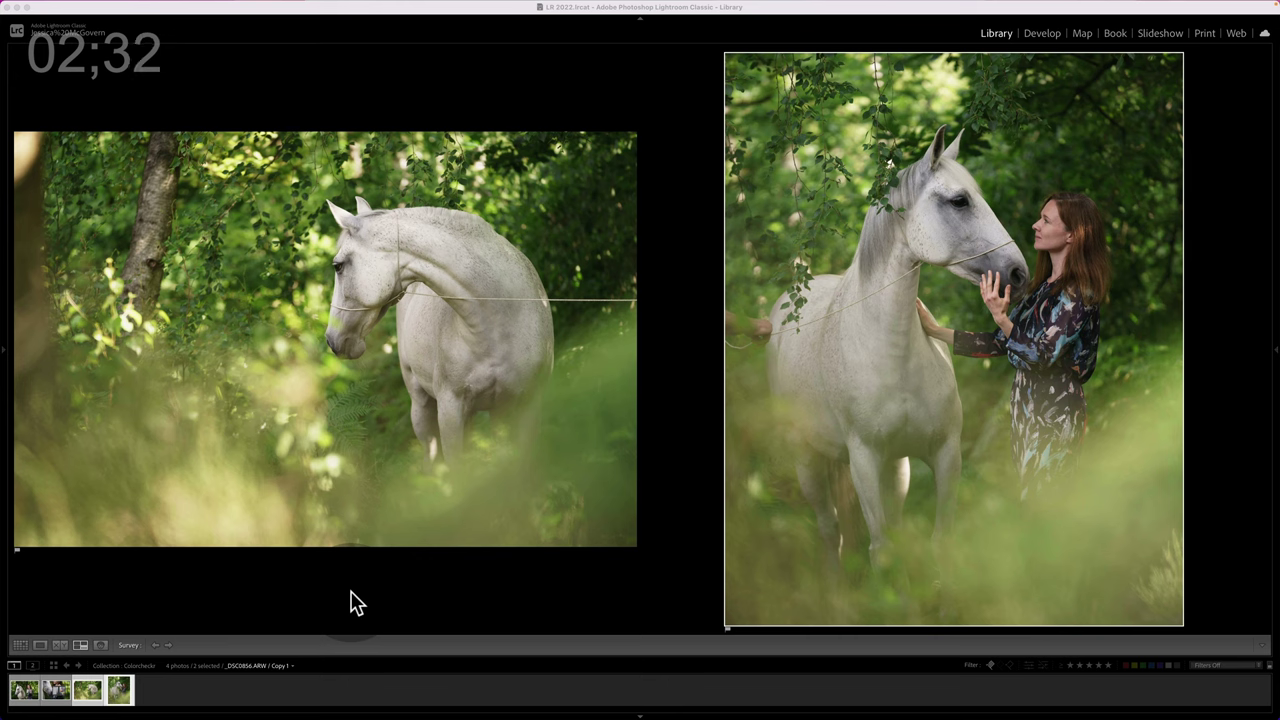
Step: Compare the horse photos and the colour checker shot in Survey view
left_click(509, 340)
left_click(811, 326)
left_click(558, 357)
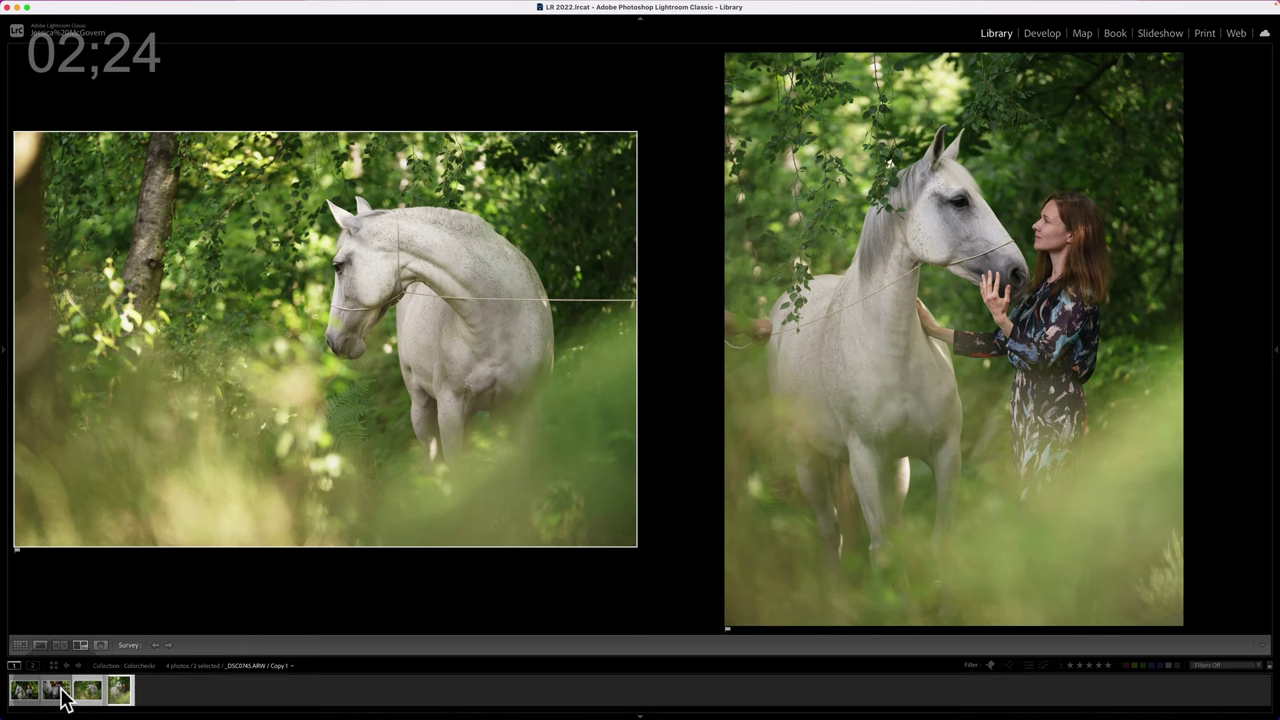
left_click(22, 692, "super")
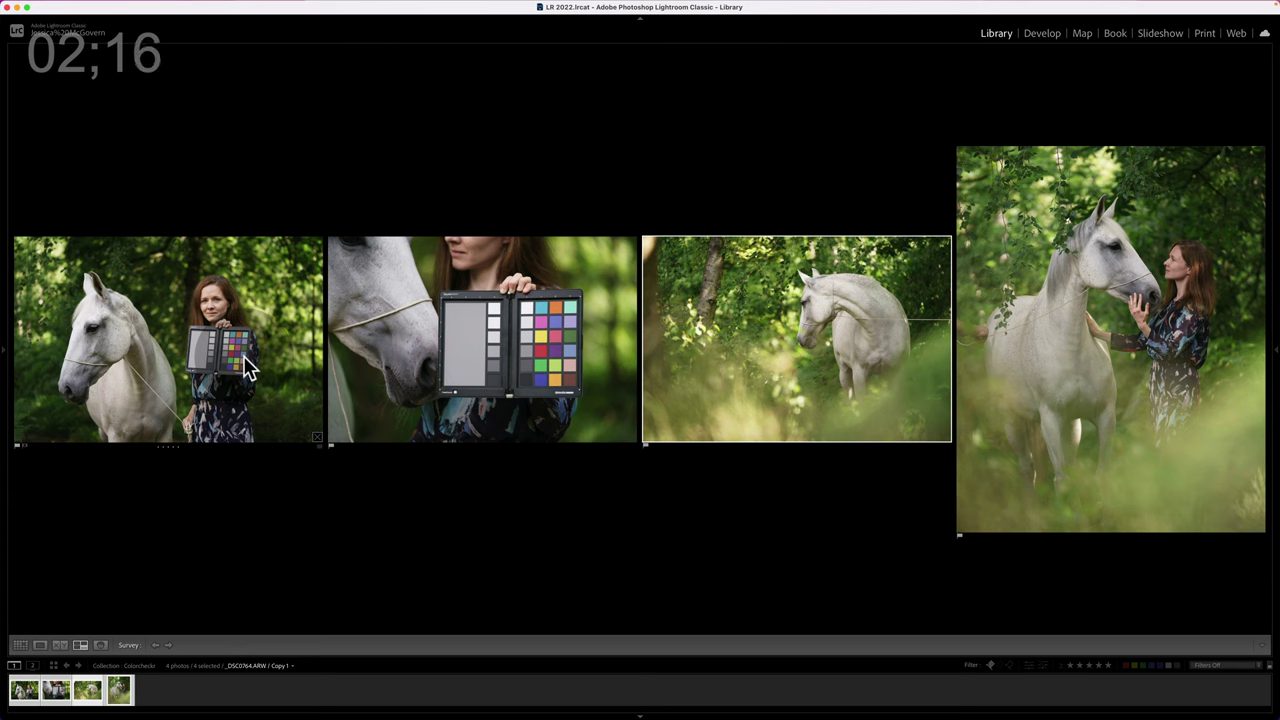
Step: Select the close-up colour checker photo and open it in the Develop module
left_click(470, 372)
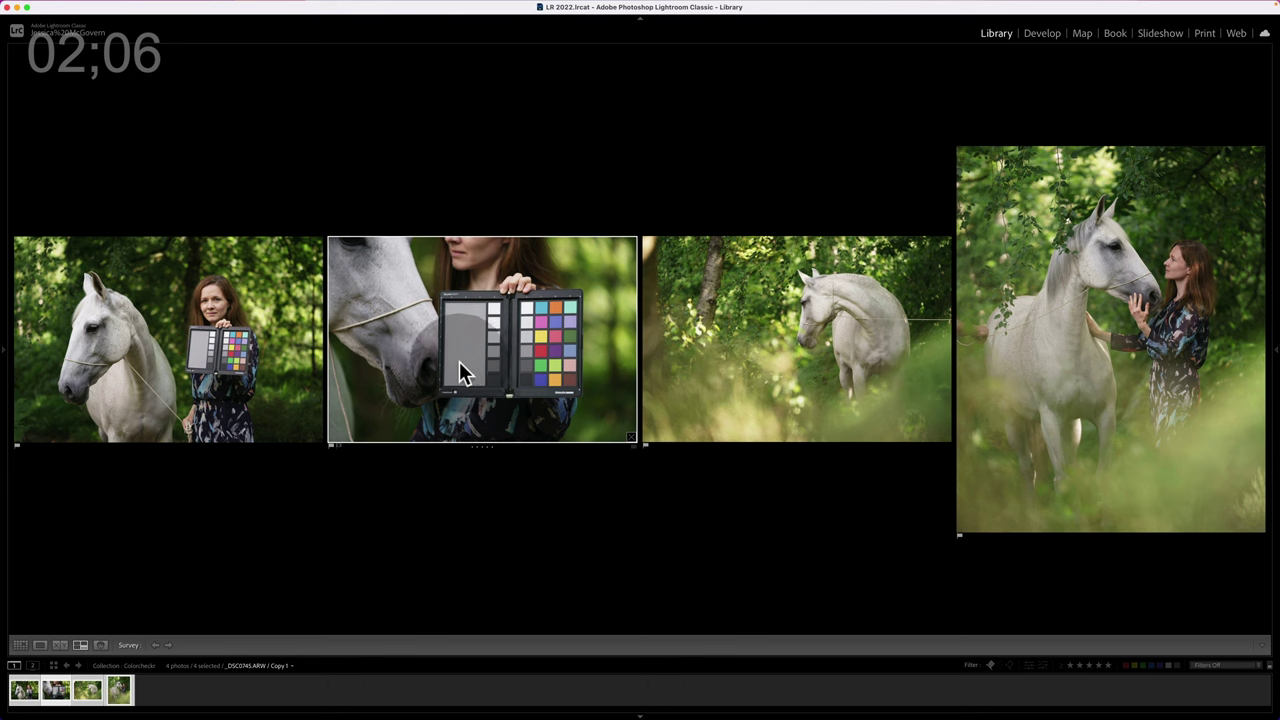
left_click(280, 363)
left_click(417, 354)
left_click(1041, 34)
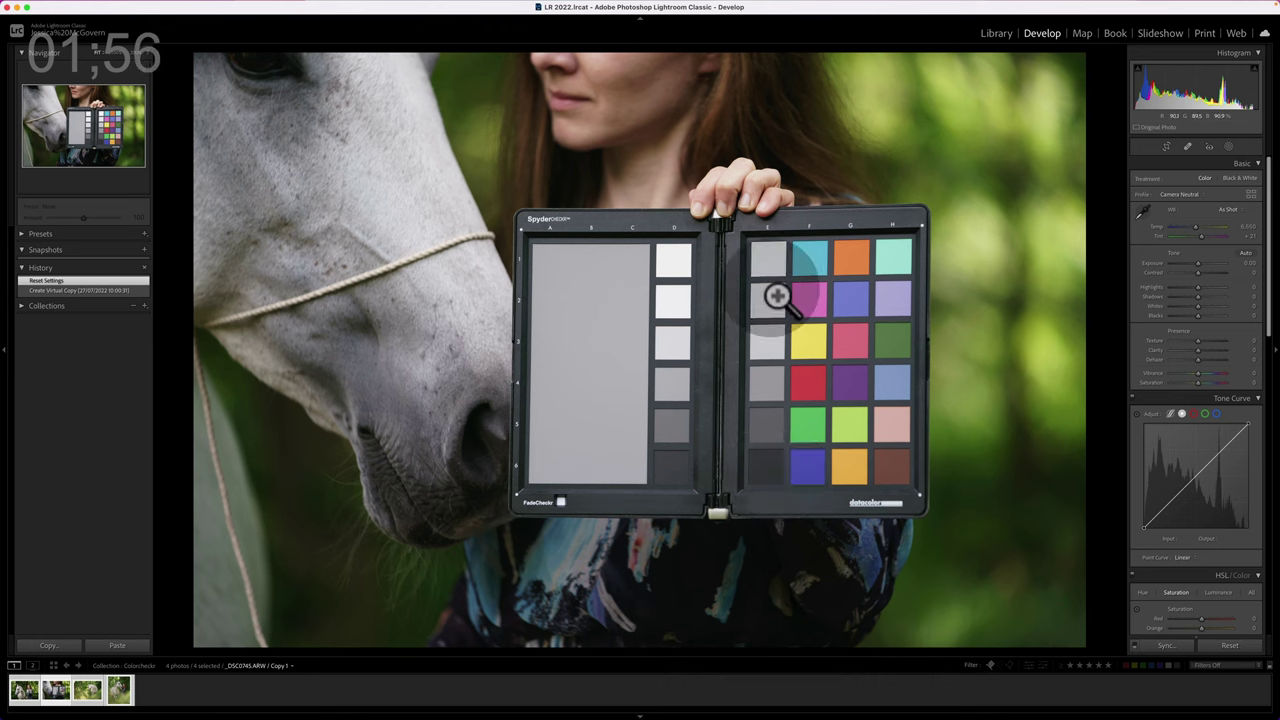
Step: Crop the checker photo, aspect ratio unlocked, down to just the 24 colour patches
left_click(1167, 145)
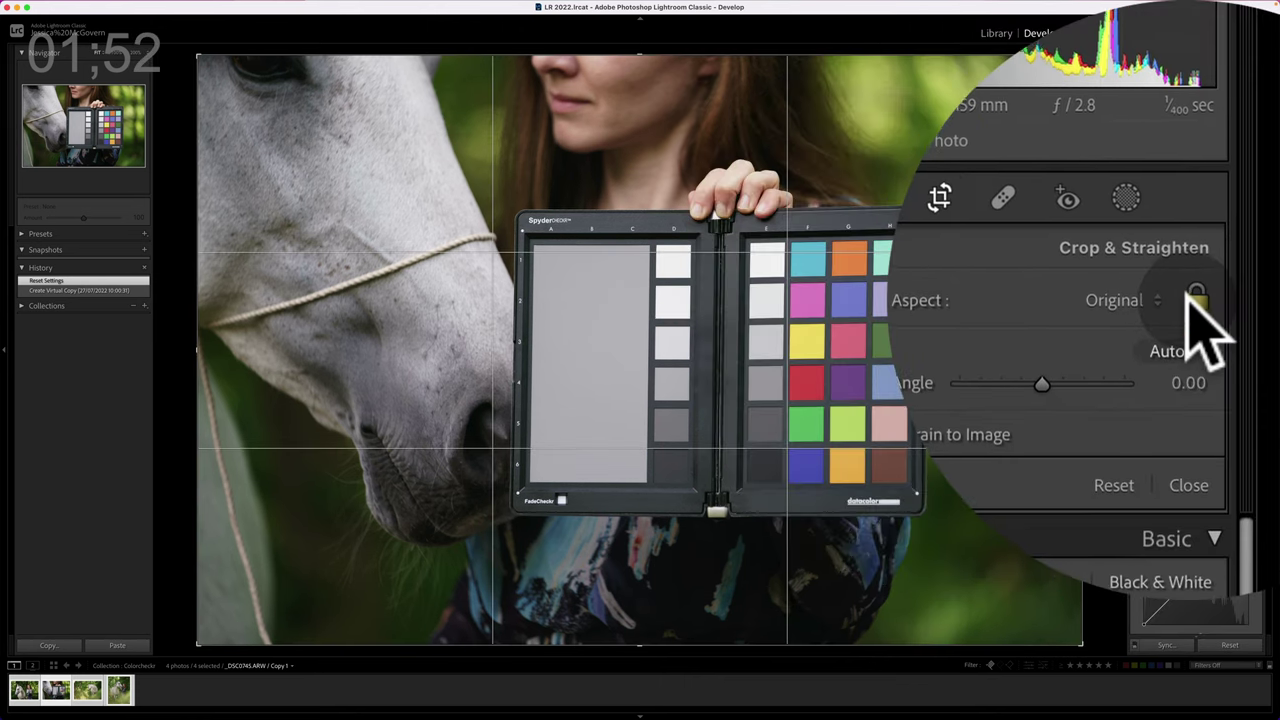
left_click(1196, 298)
left_click_drag(1088, 57, 1006, 149)
left_click_drag(273, 560, 560, 482)
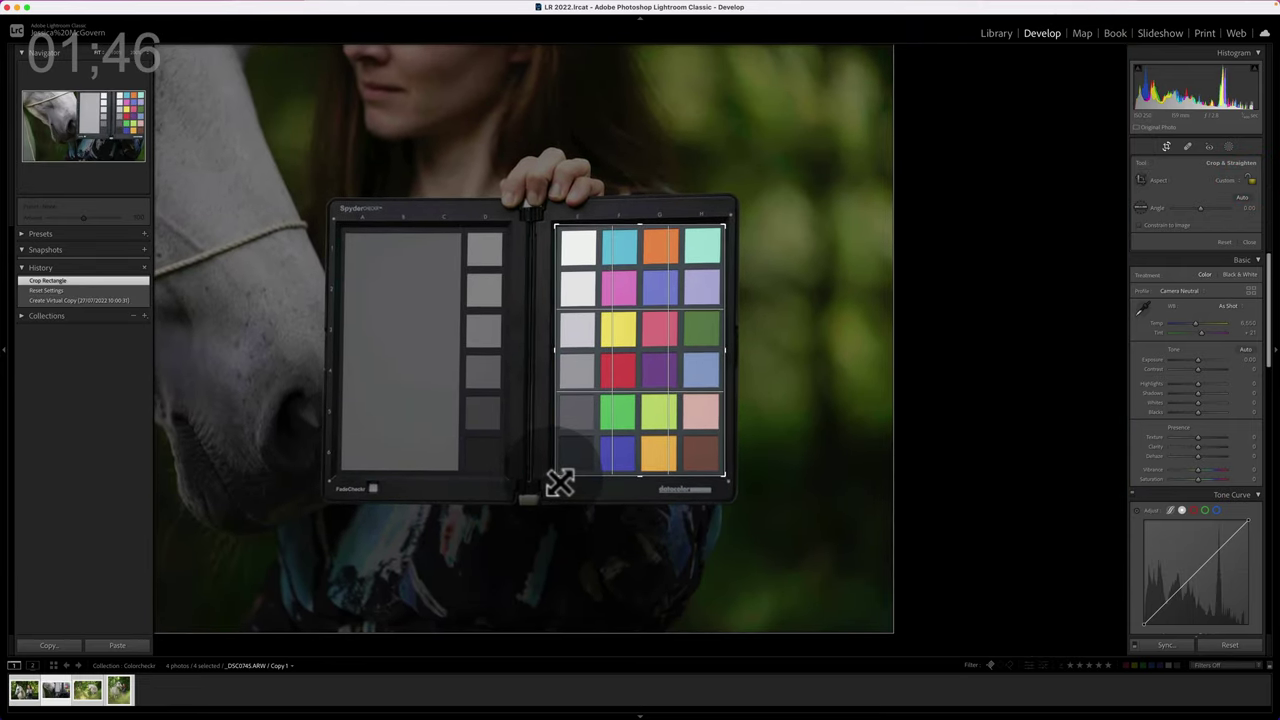
left_click(691, 509)
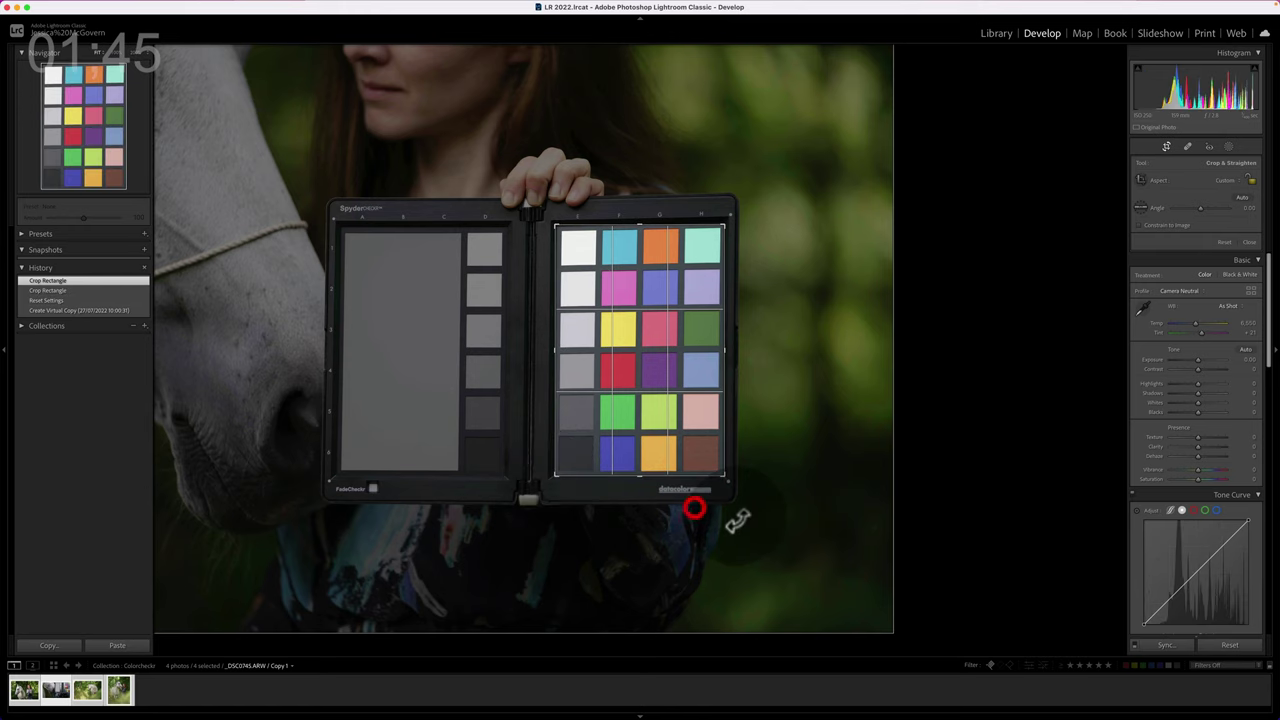
left_click(694, 422)
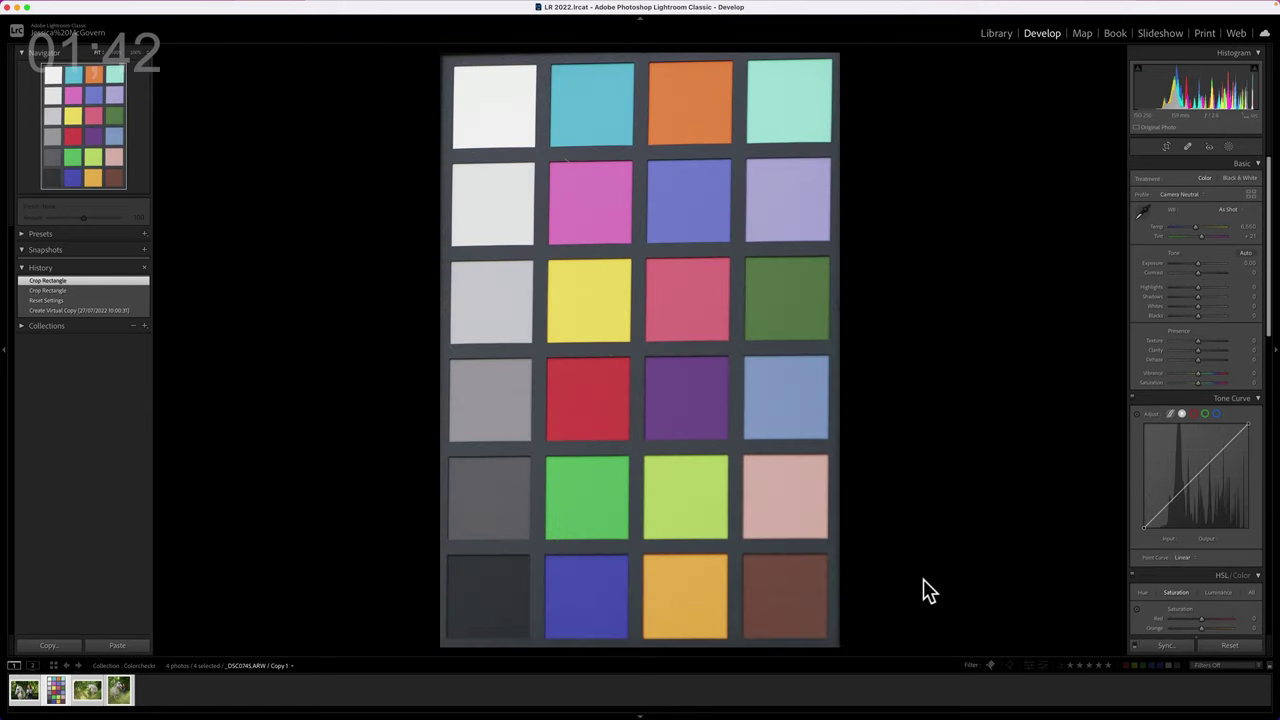
Step: White-balance on the light-grey patch, set Whites -3 and Exposure -0.35, reset Highlights to 0
left_click(1143, 210)
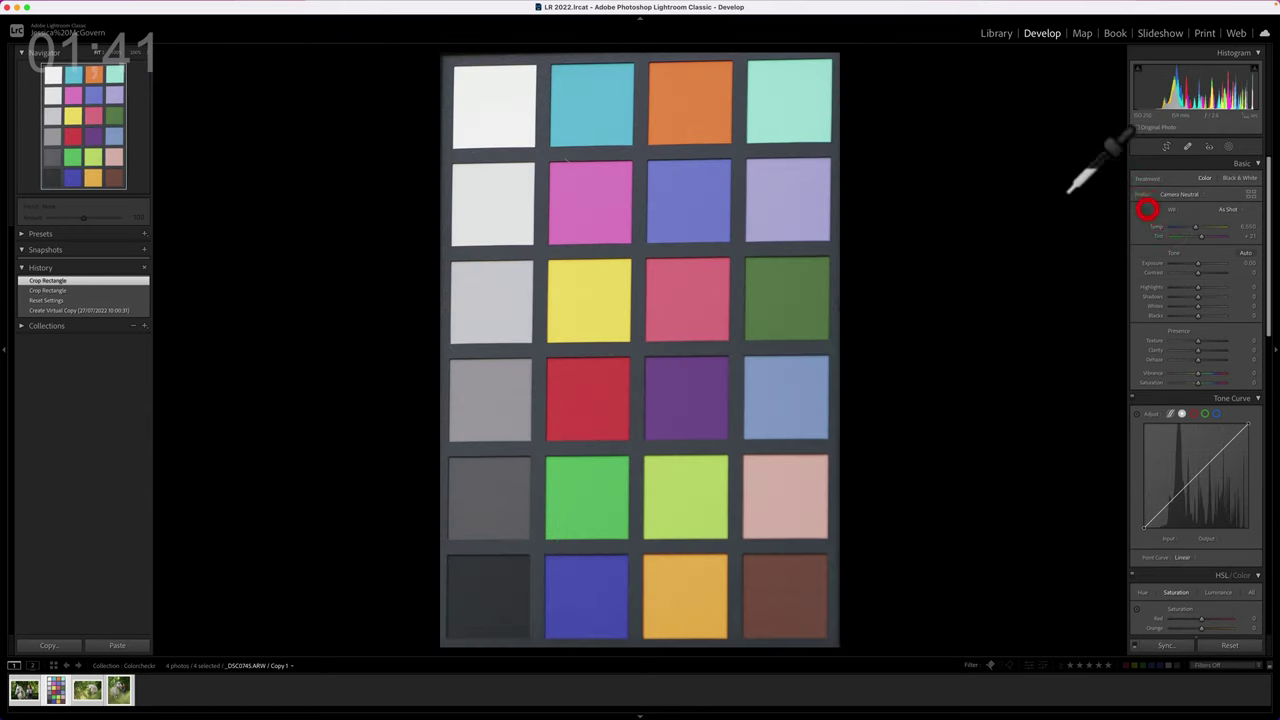
left_click(491, 210)
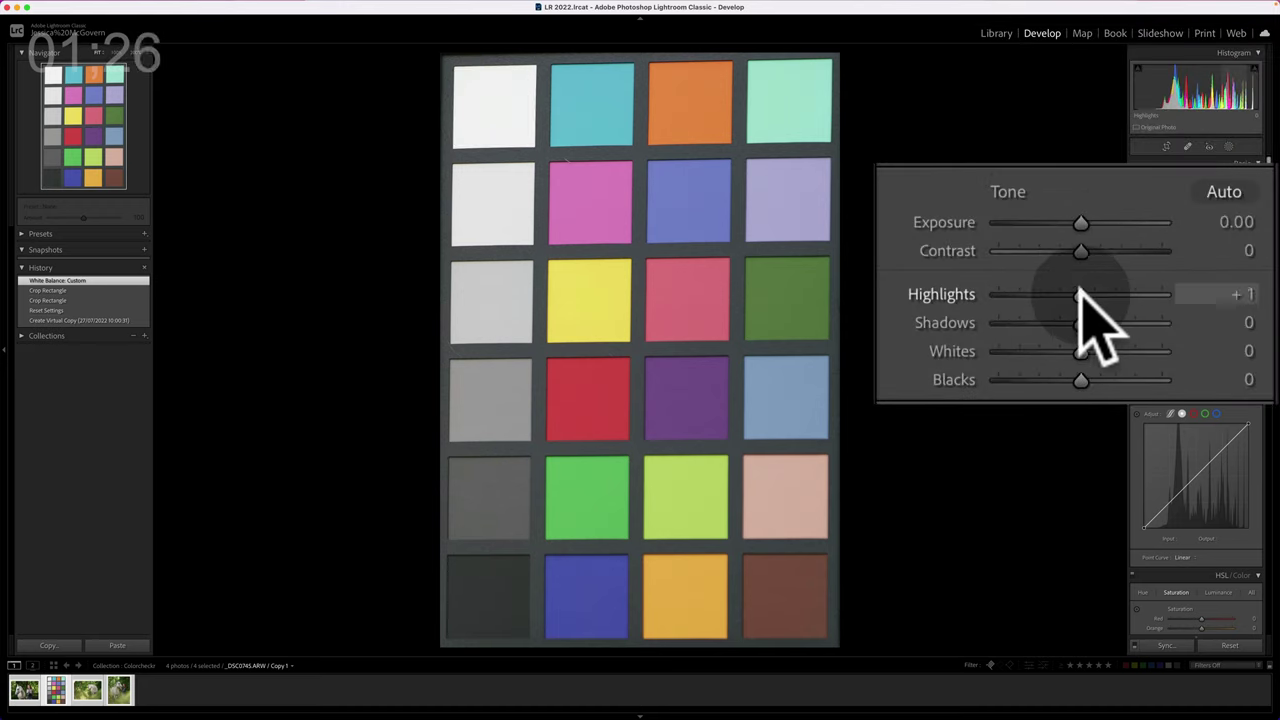
left_click_drag(1080, 290, 1074, 292)
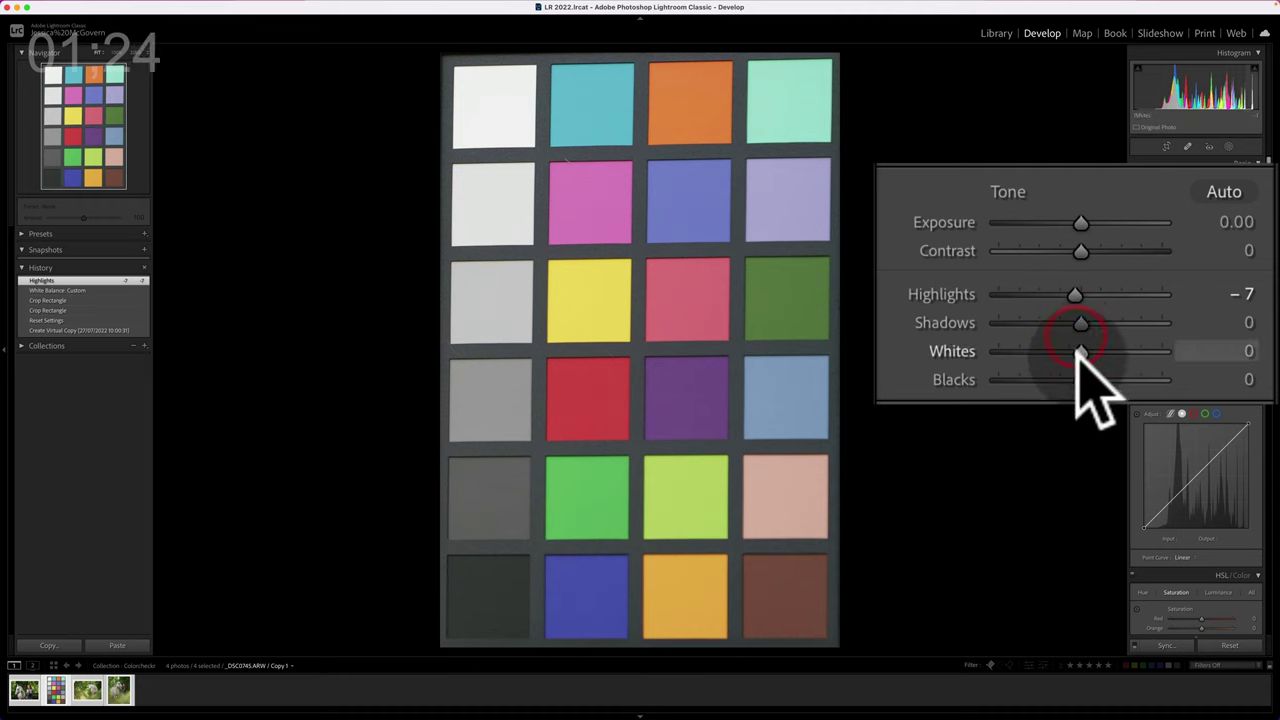
left_click_drag(1078, 350, 1043, 357)
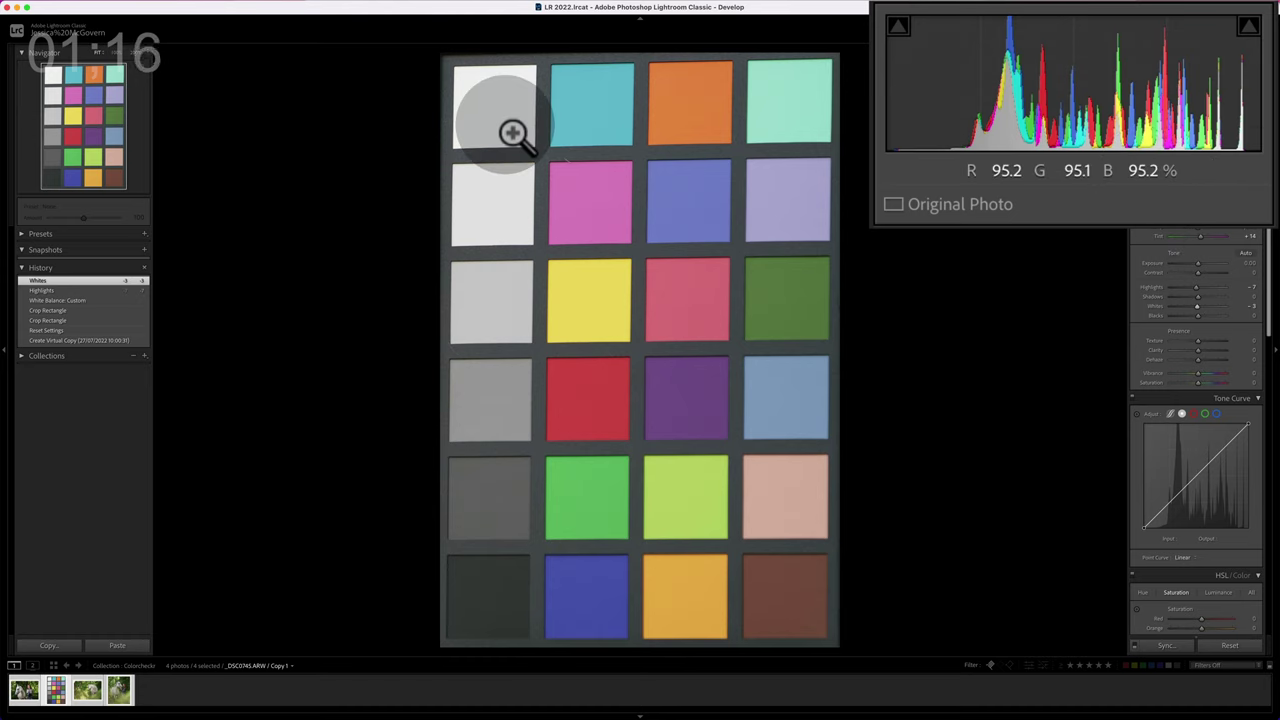
left_click_drag(1198, 262, 1196, 262)
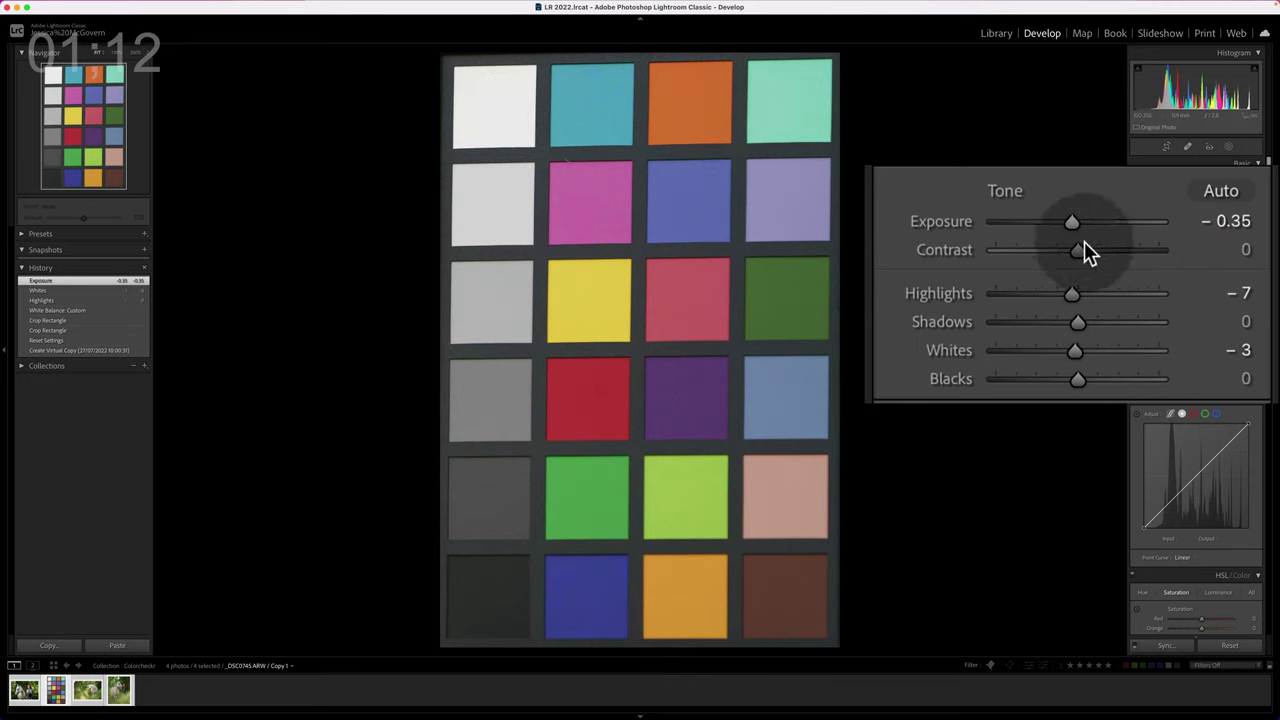
double_click(1198, 287)
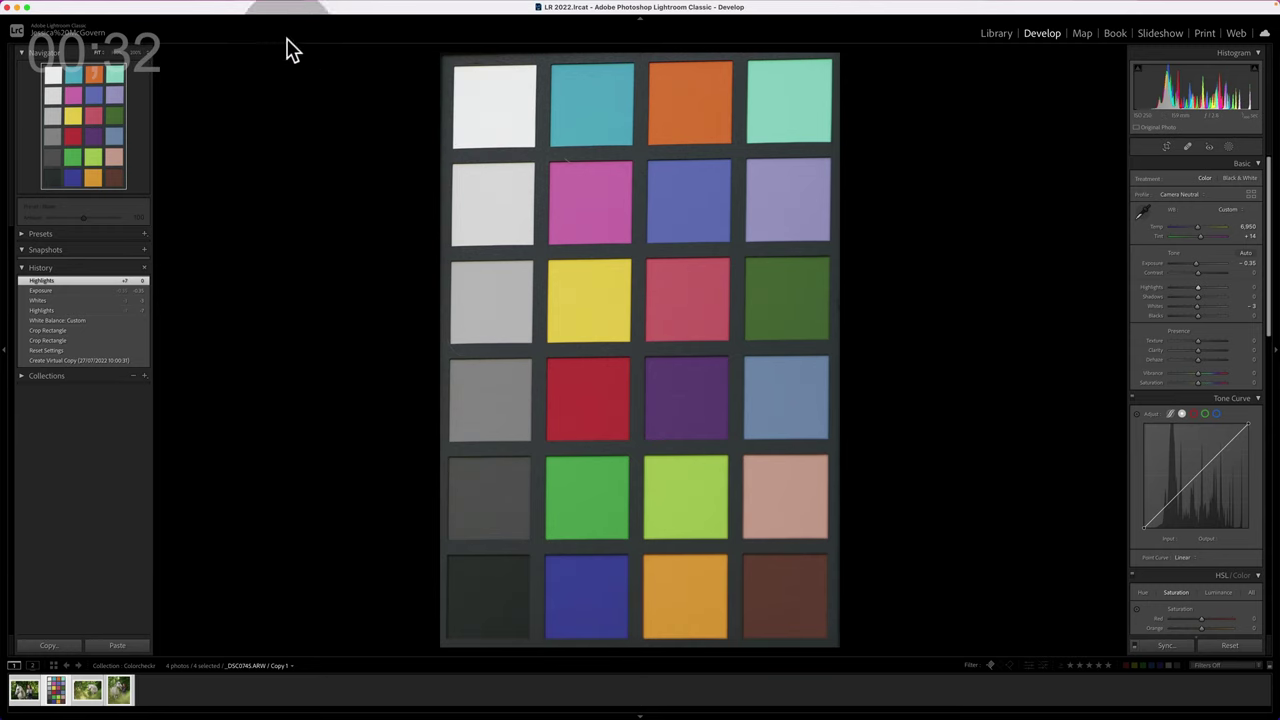
Step: Rotate the chart photo left (counter-clockwise) so the white patches run along the bottom
right_click(651, 379)
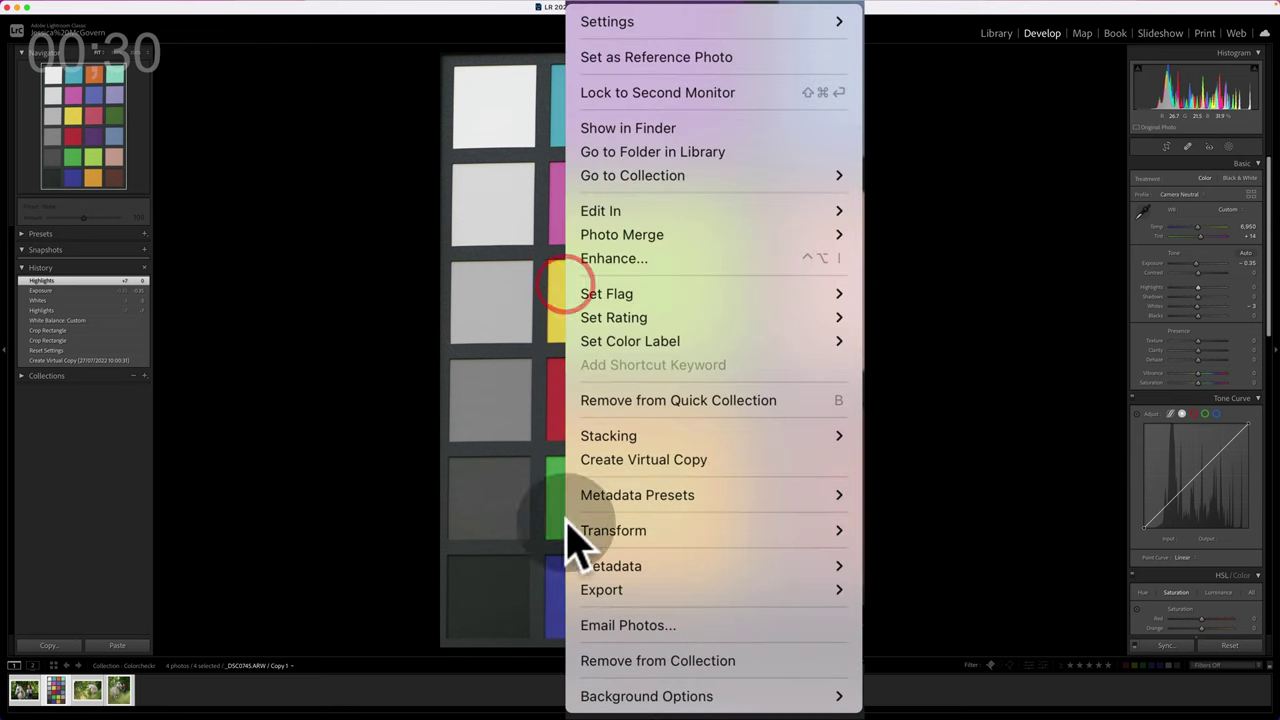
mouse_move(808, 530)
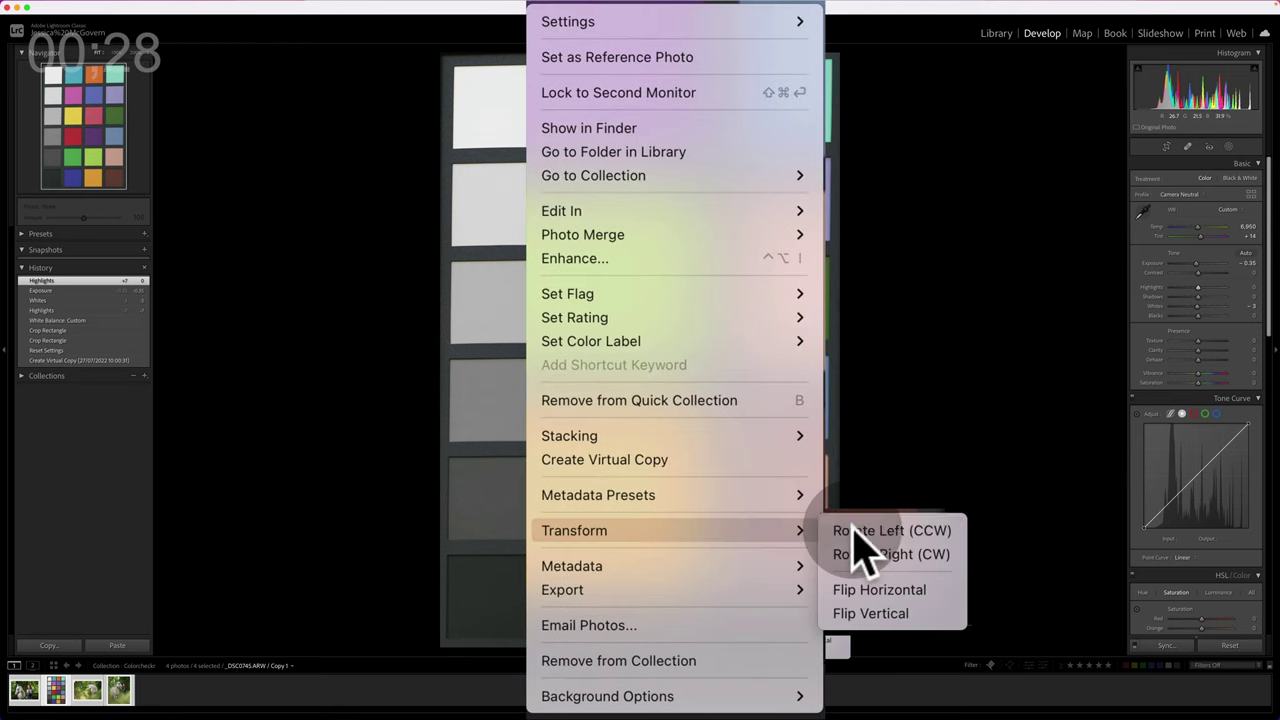
left_click(858, 532)
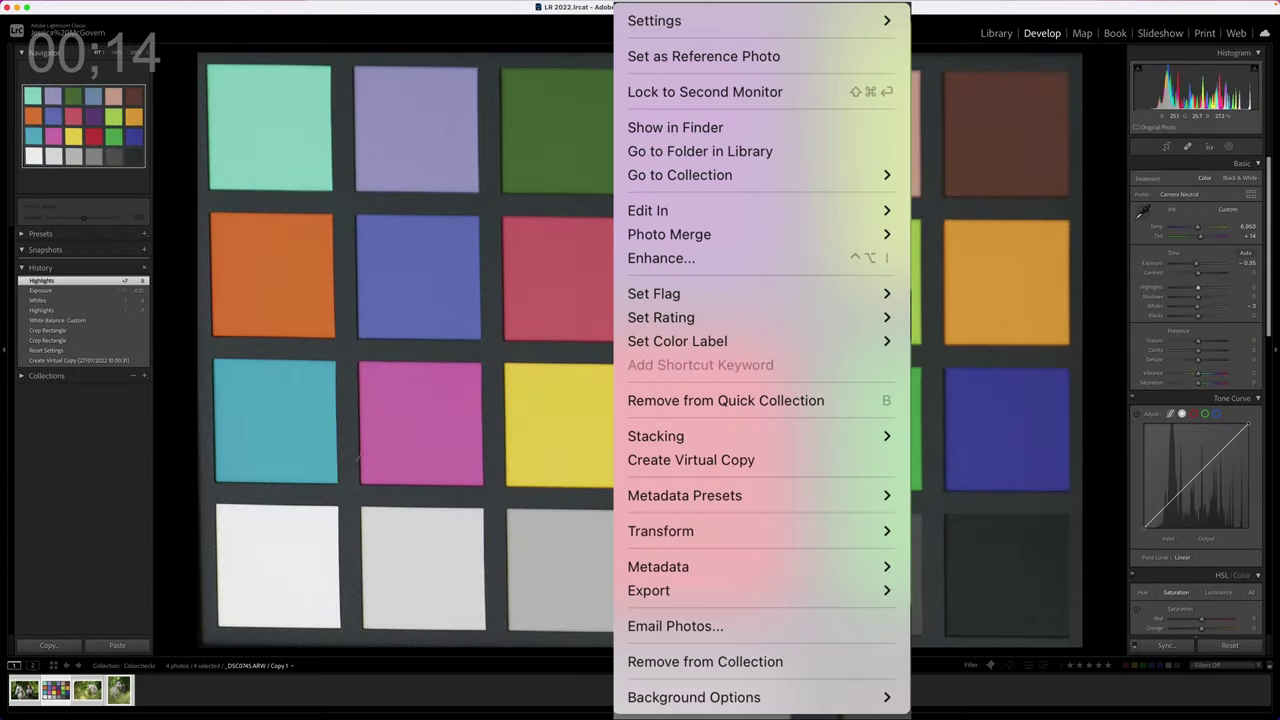
mouse_move(660, 210)
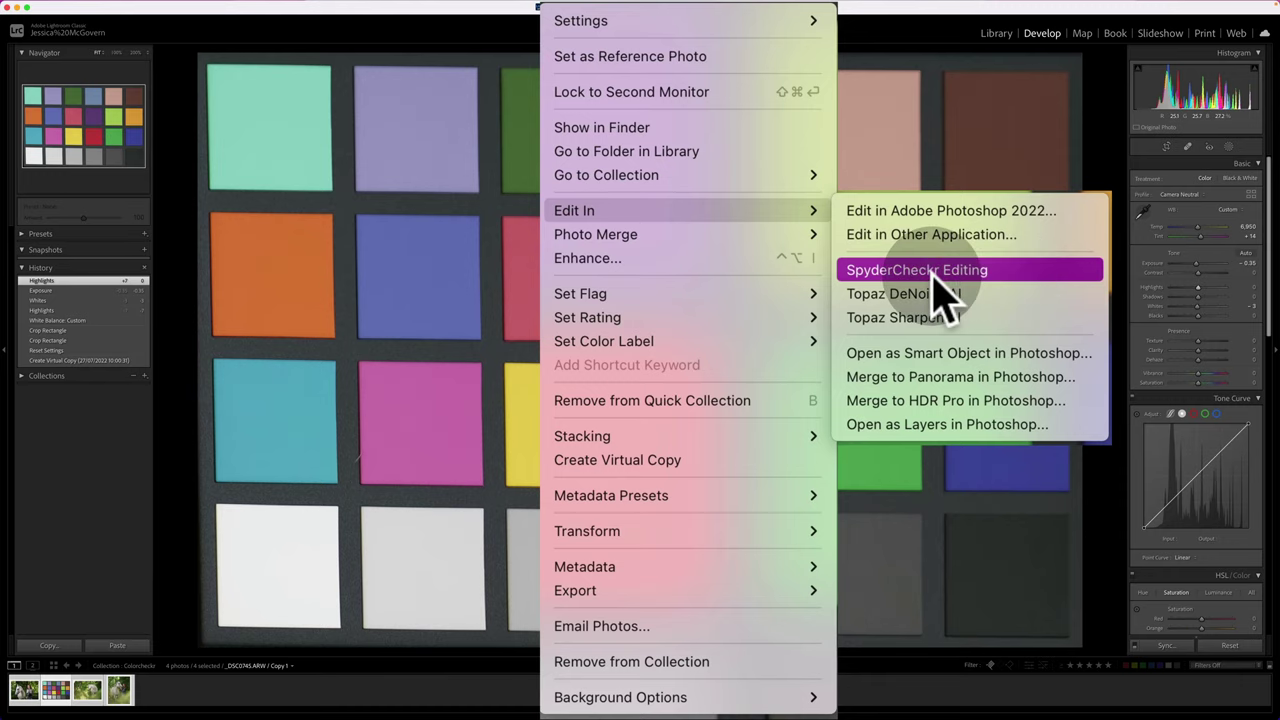
Step: Send a 300-resolution TIFF copy of the chart to SpyderCheckr Editing
left_click(932, 272)
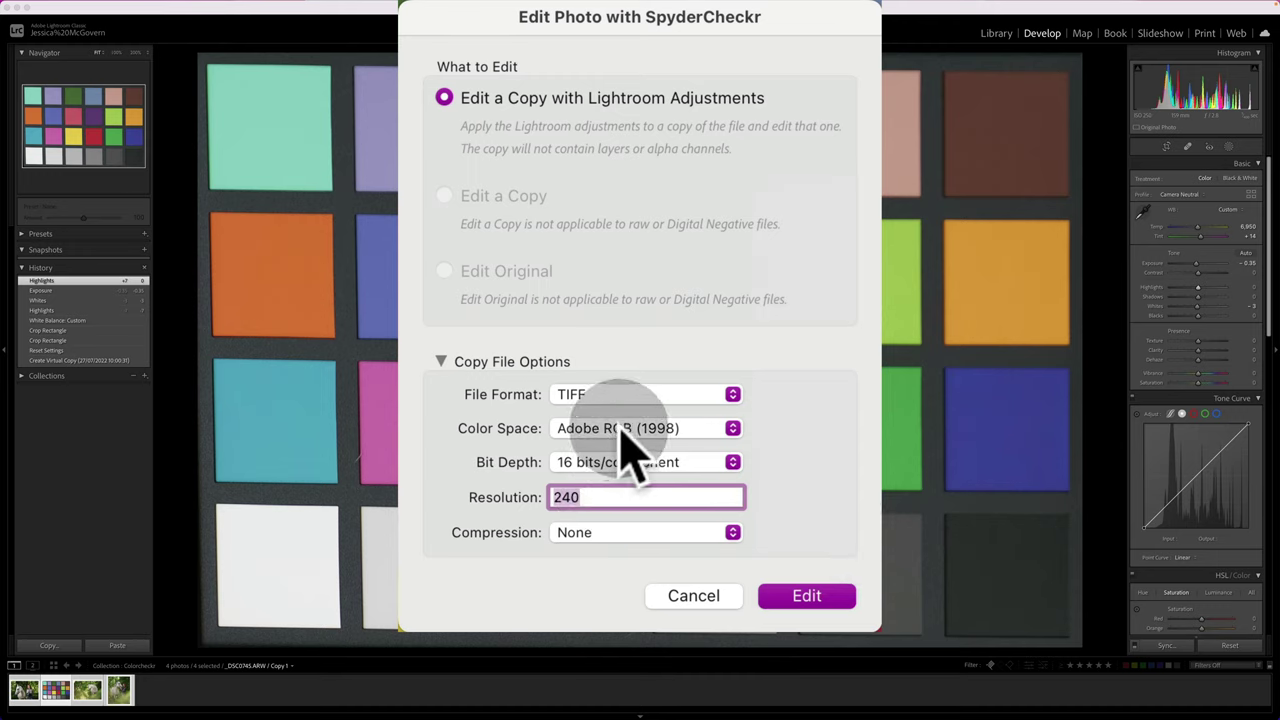
type("2")
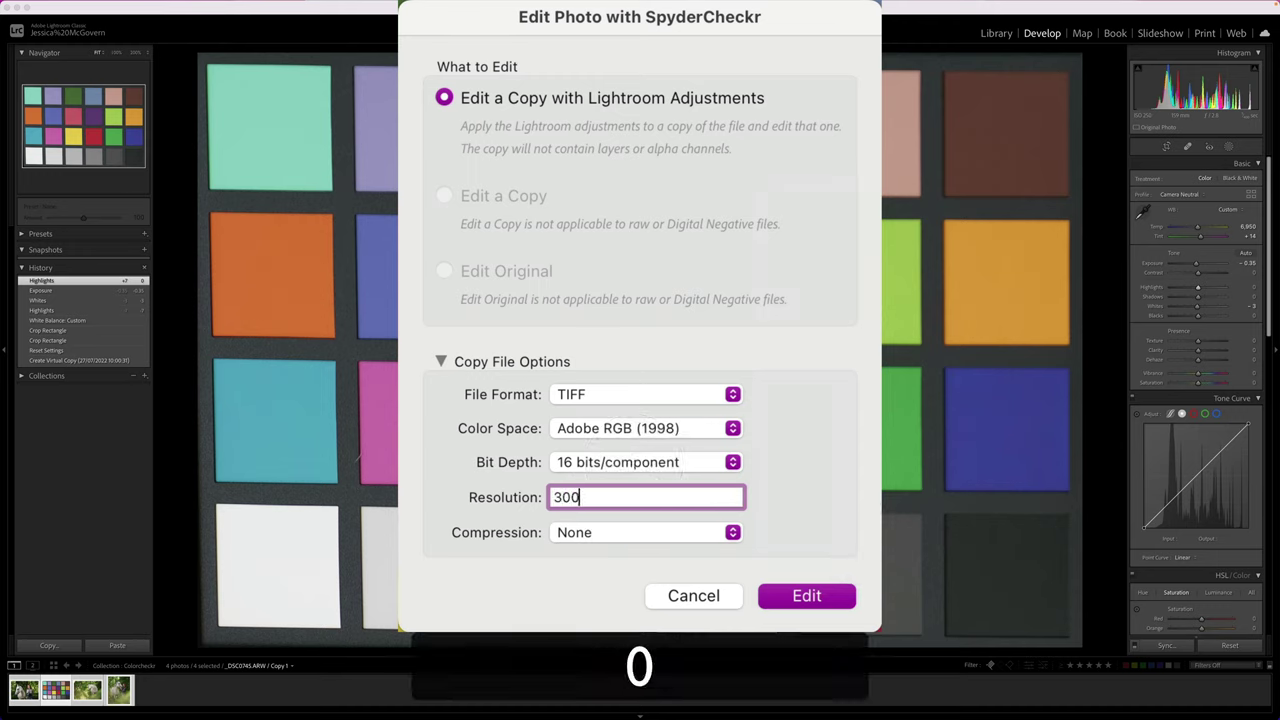
type("00")
left_click(803, 497)
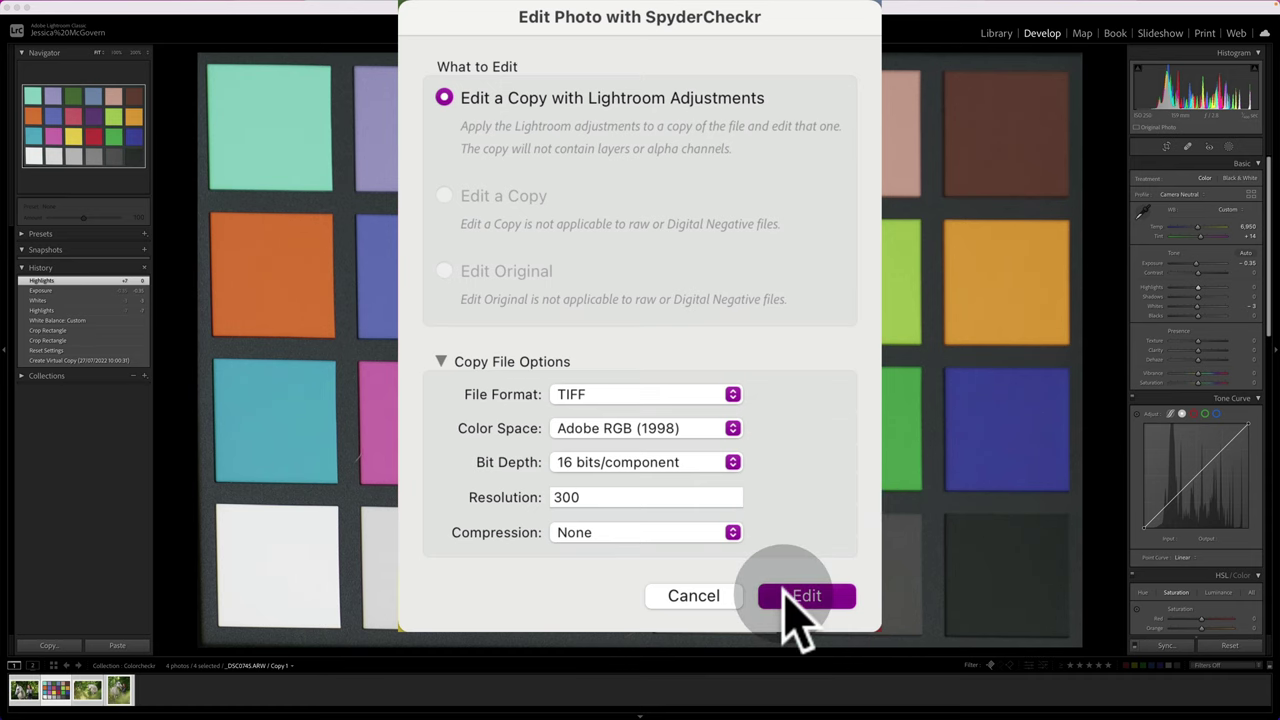
left_click(790, 596)
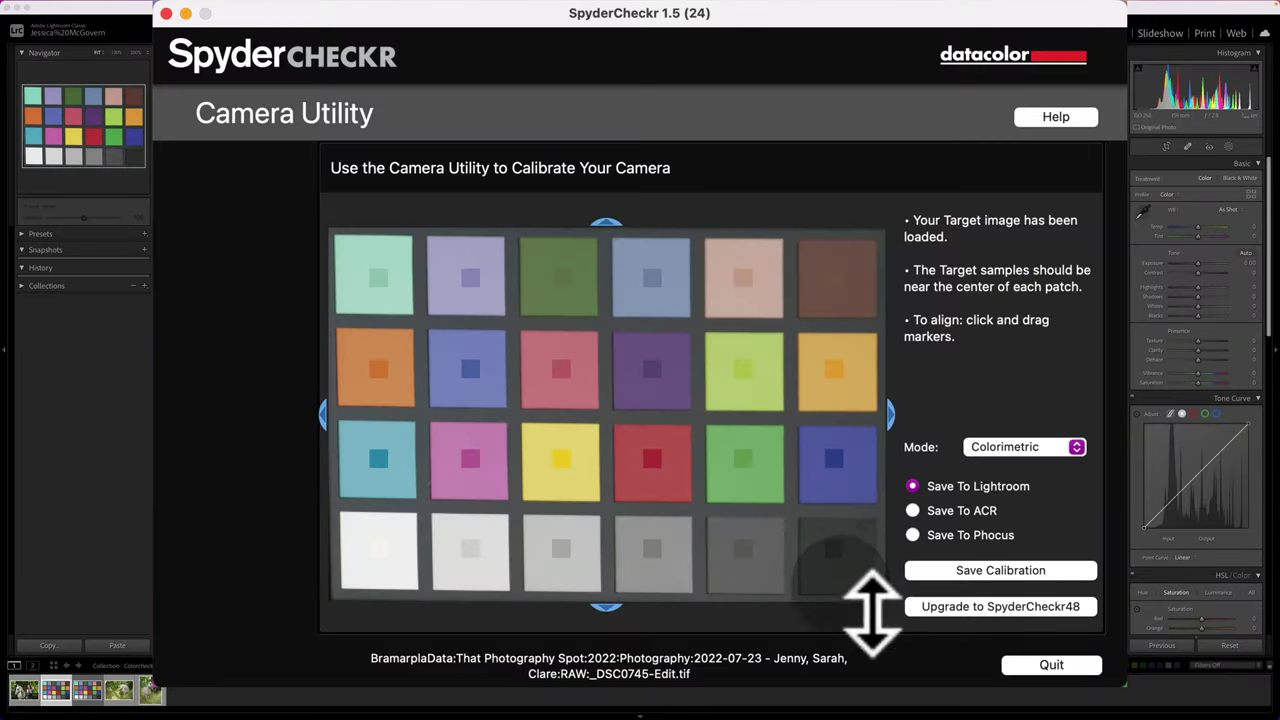
Step: Drag the sample grid and edge markers so each sample sits centred in its patch
mouse_move(849, 466)
left_mouse_down()
mouse_move(846, 506)
mouse_move(866, 434)
mouse_move(836, 497)
mouse_move(851, 451)
mouse_move(857, 460)
left_mouse_up()
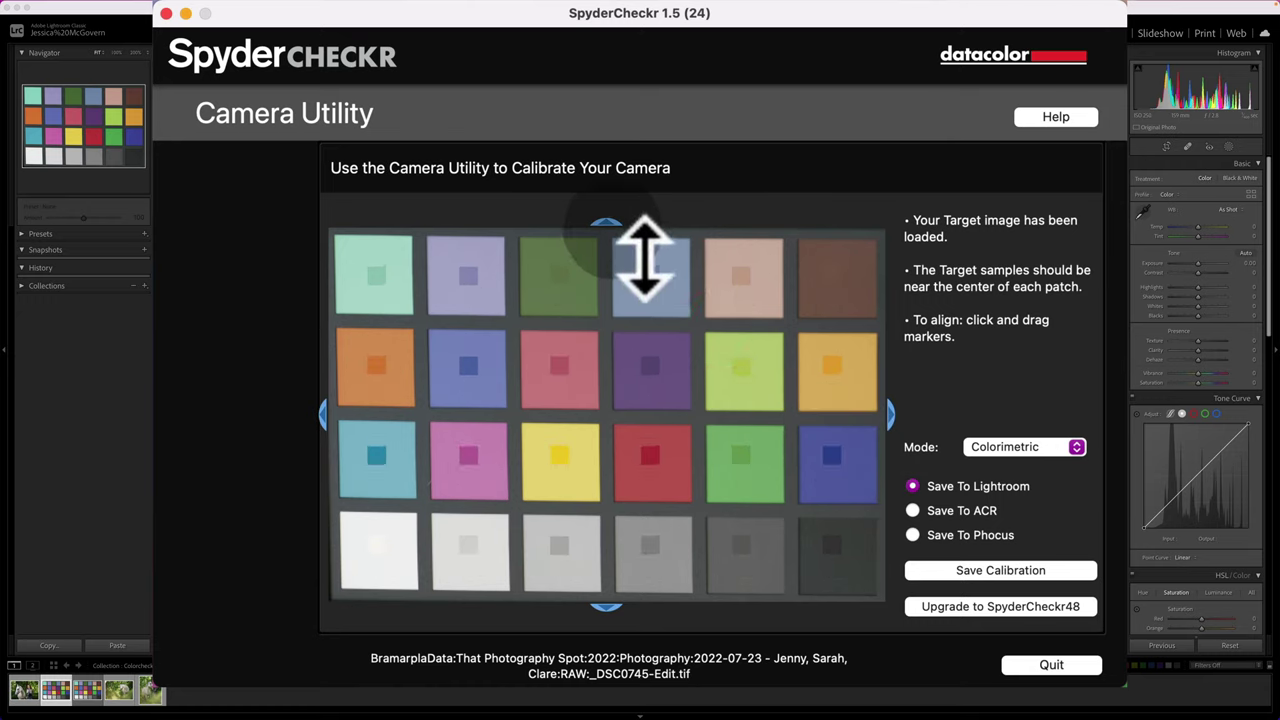
left_click(457, 333)
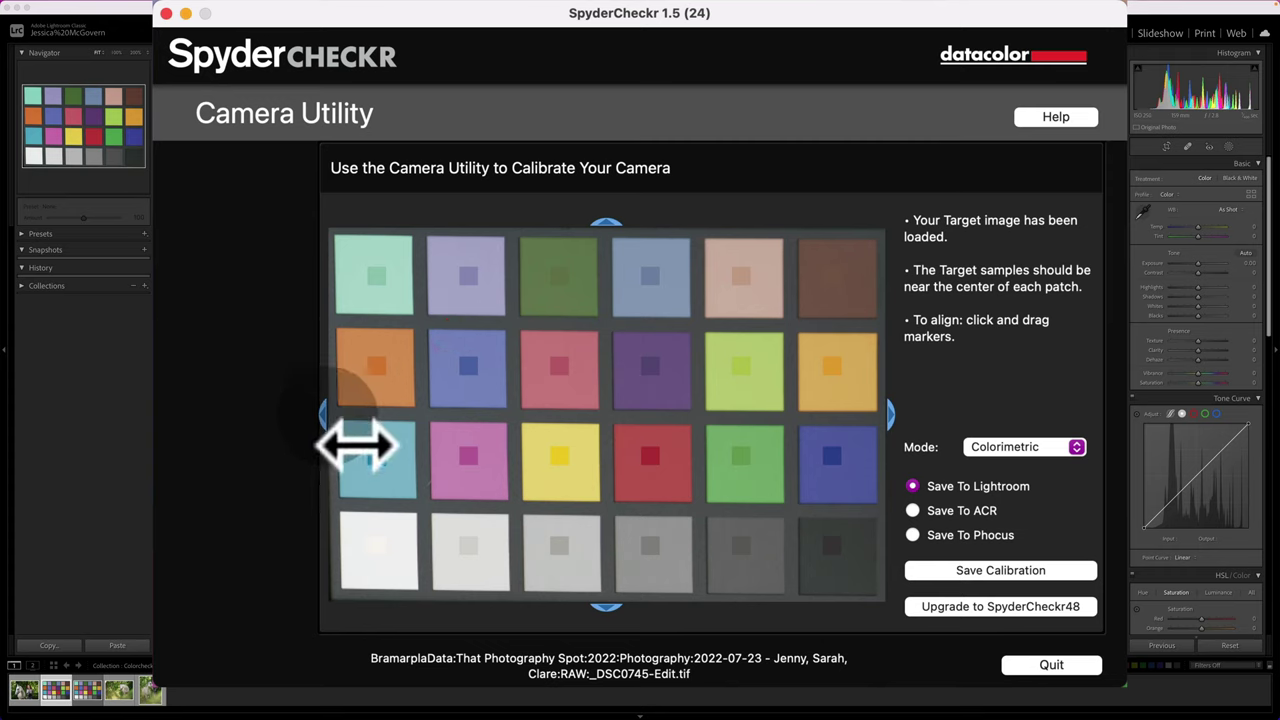
left_click(516, 528)
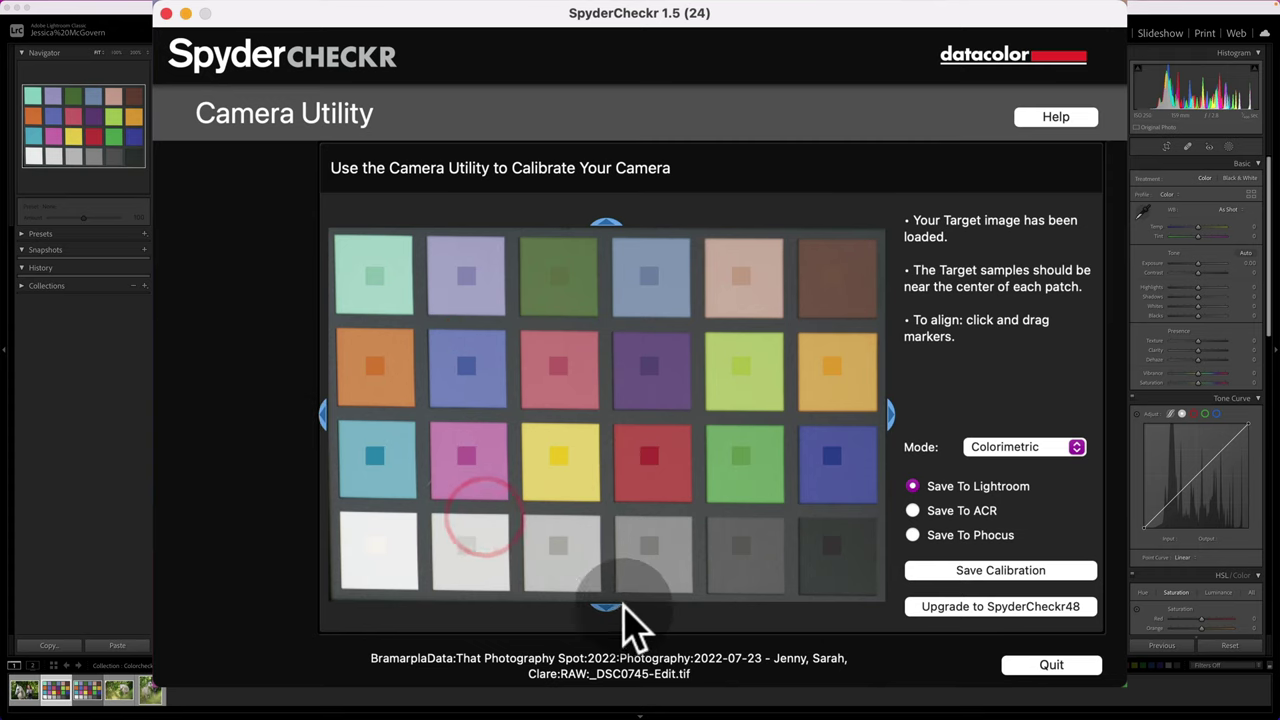
mouse_move(607, 622)
left_mouse_down()
mouse_move(834, 586)
mouse_move(745, 515)
left_mouse_up()
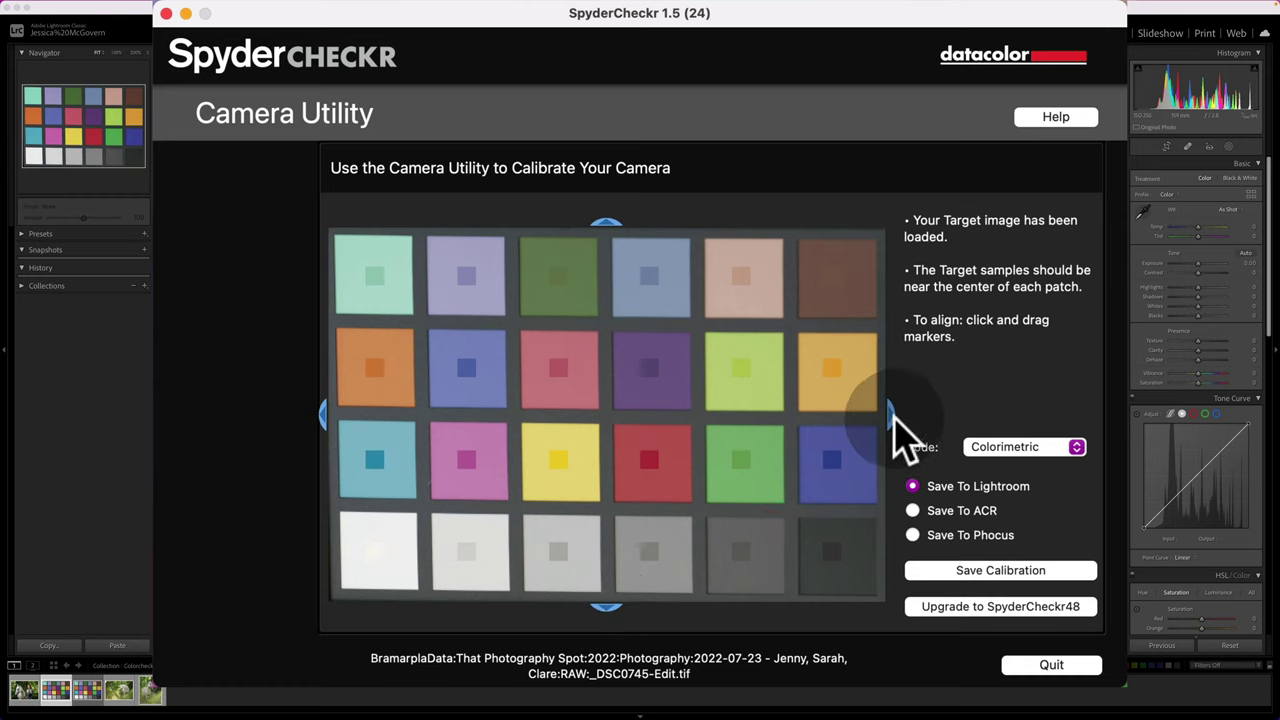
left_click_drag(897, 433, 898, 432)
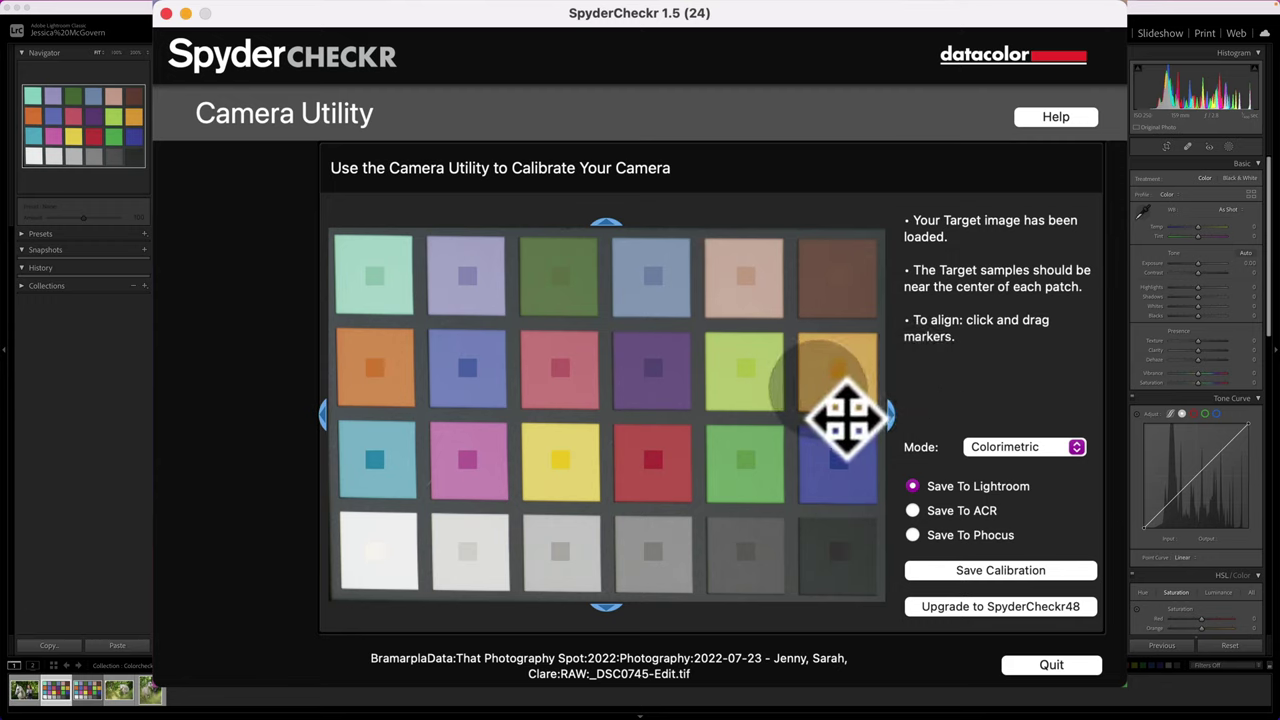
left_click(1052, 455)
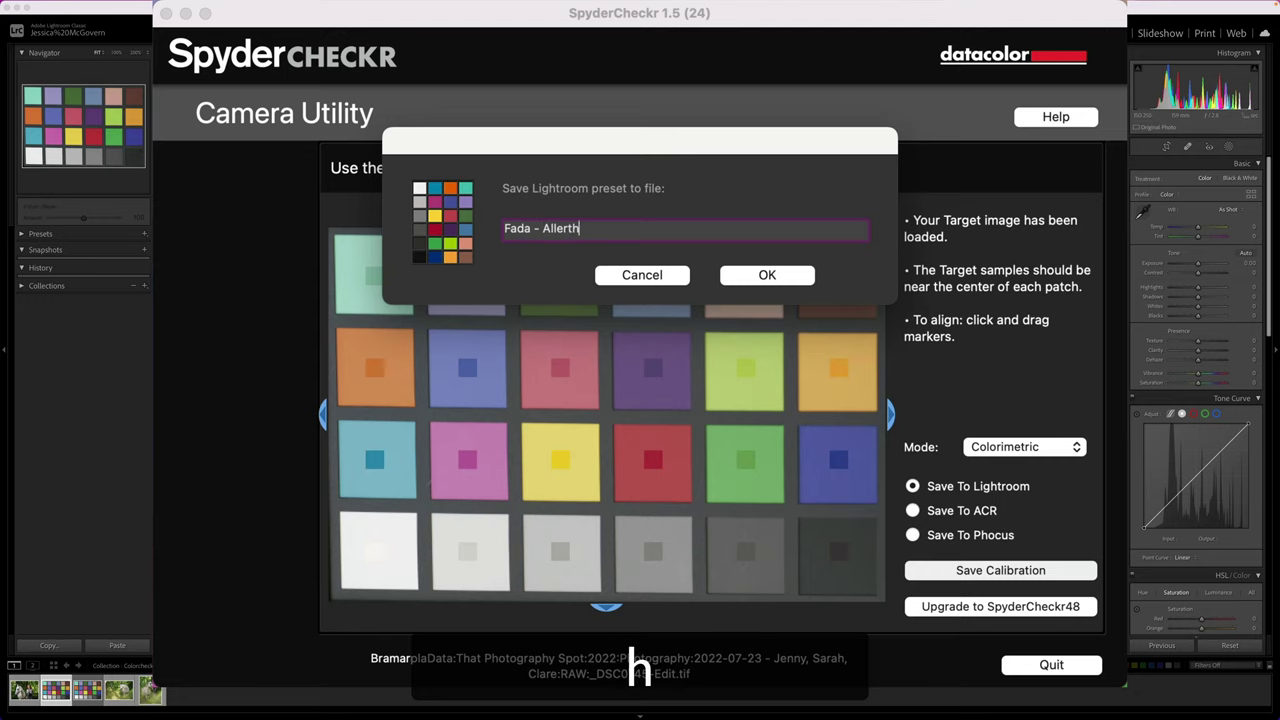
Step: Name the preset 'Fada - Allerthorpe' and save the preset file
type("da - Allerthorpe")
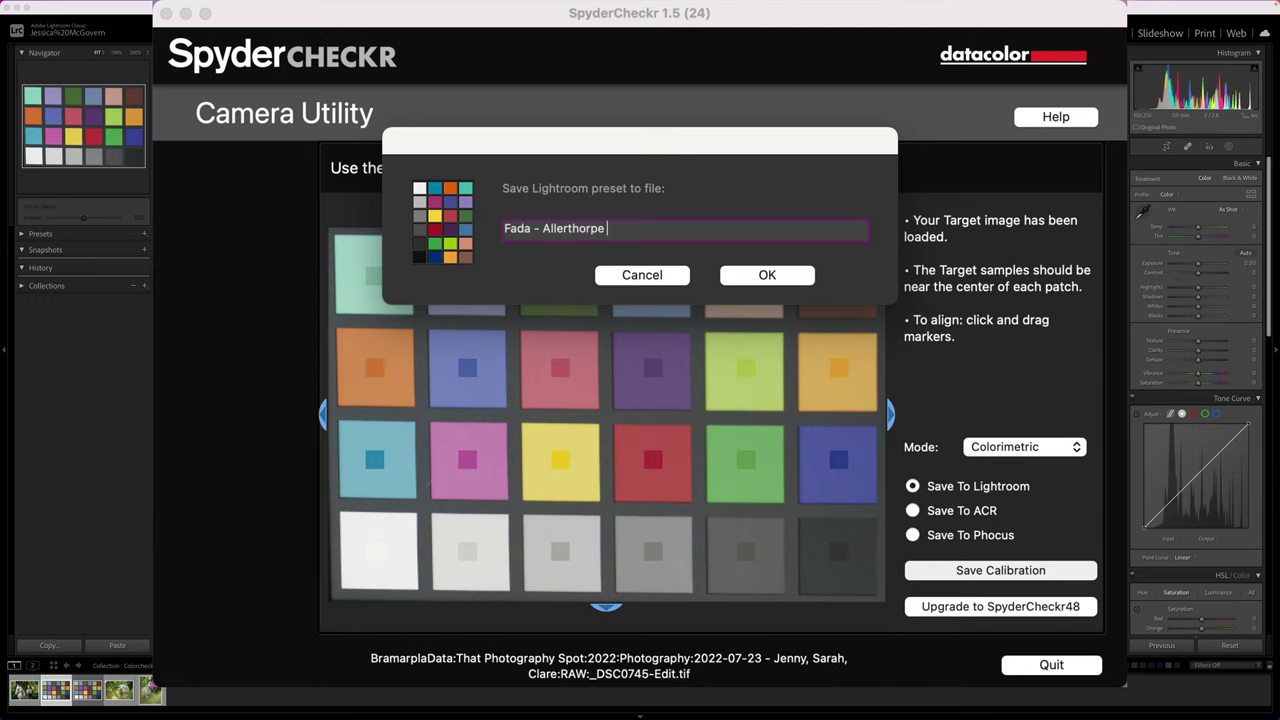
left_click(775, 277)
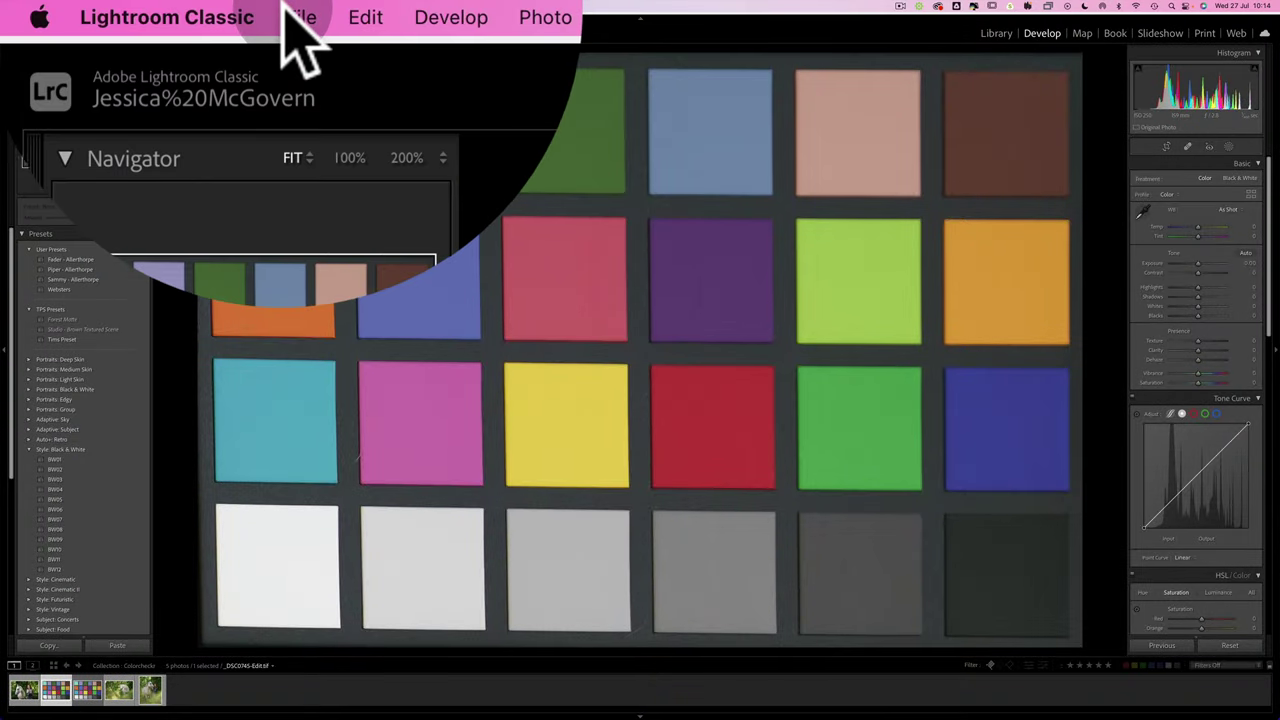
Step: Quit and relaunch Lightroom Classic, dismiss the conversion notice, then apply 'Fada - Allerthorpe' to the chart
left_click(100, 5)
left_click(55, 5)
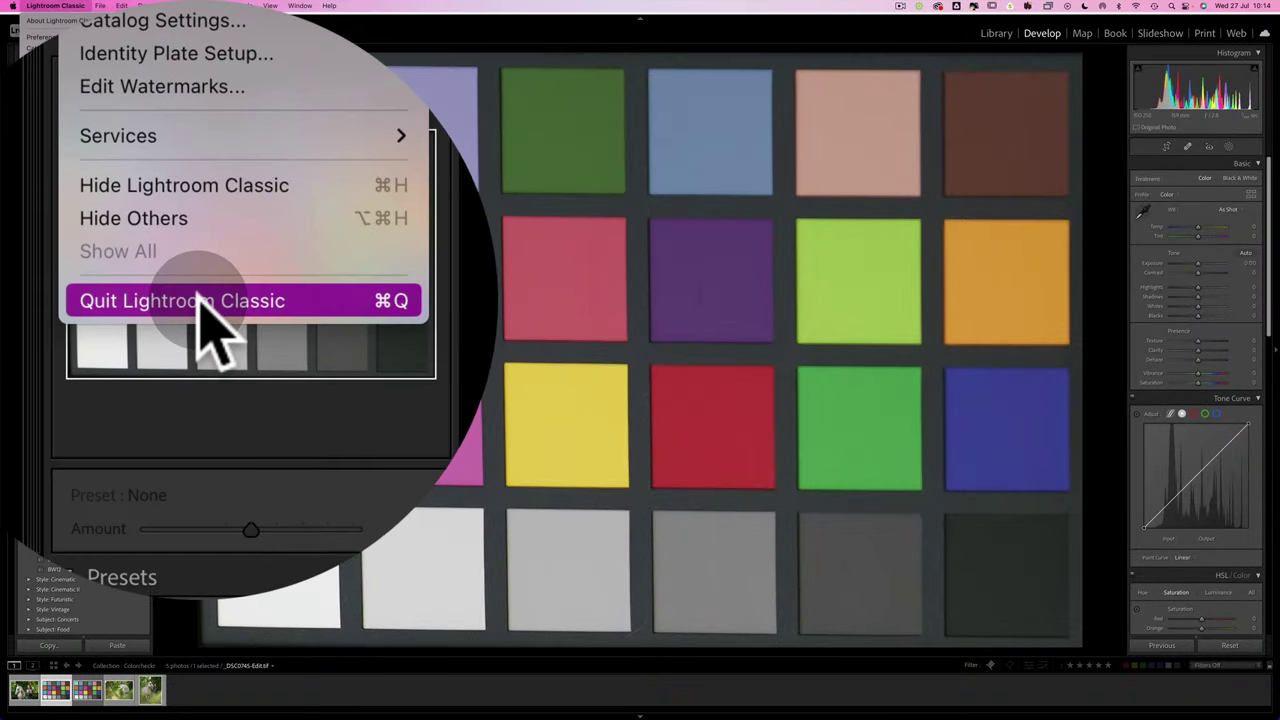
left_click(205, 300)
mouse_move(782, 706)
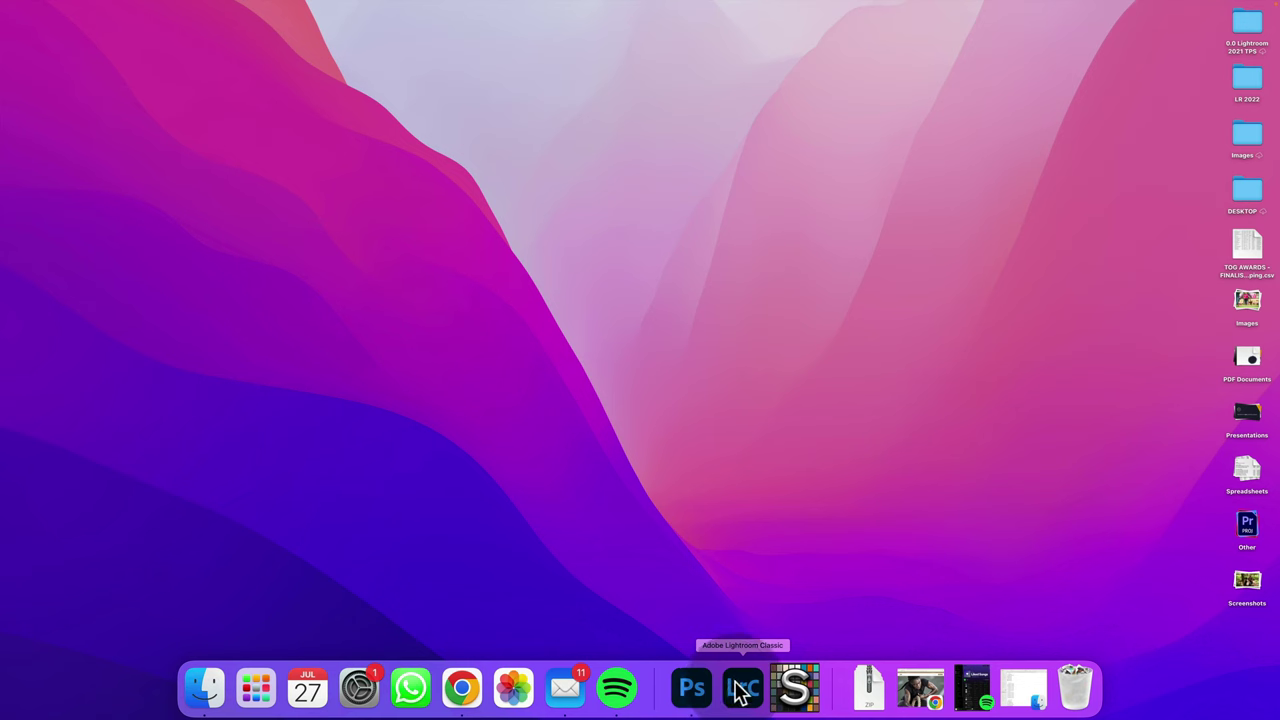
left_click(743, 684)
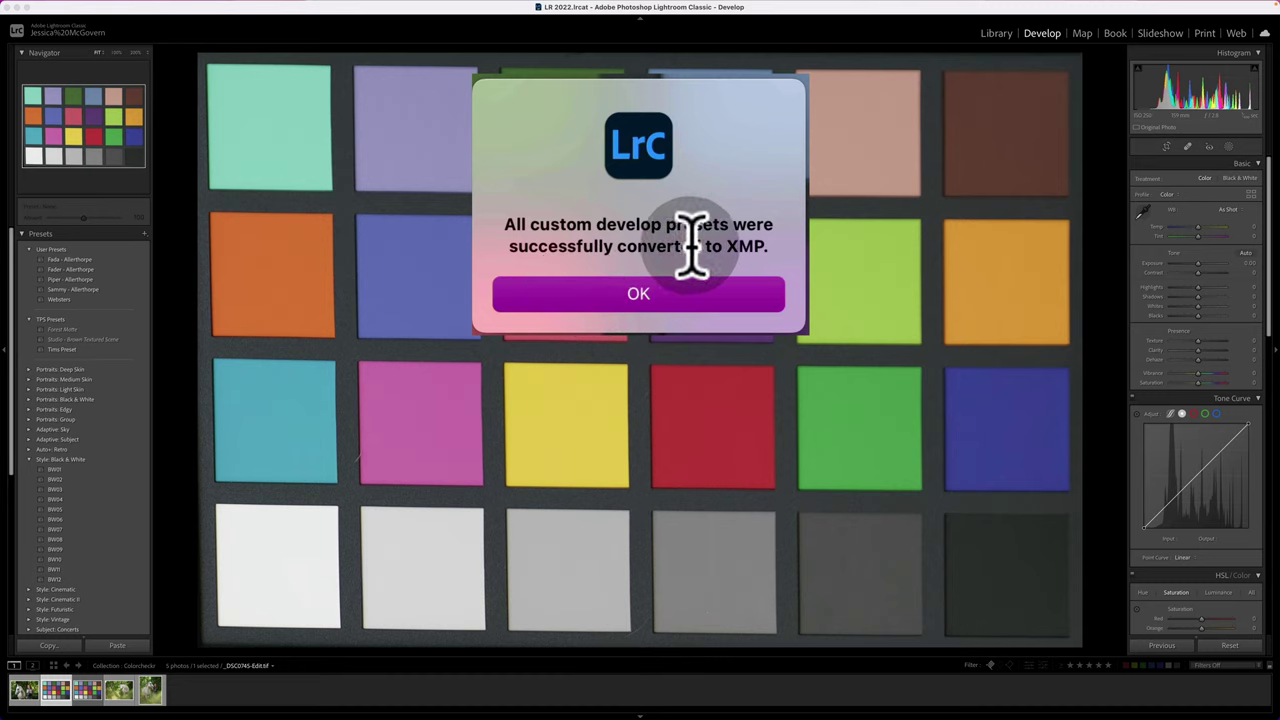
left_click(642, 290)
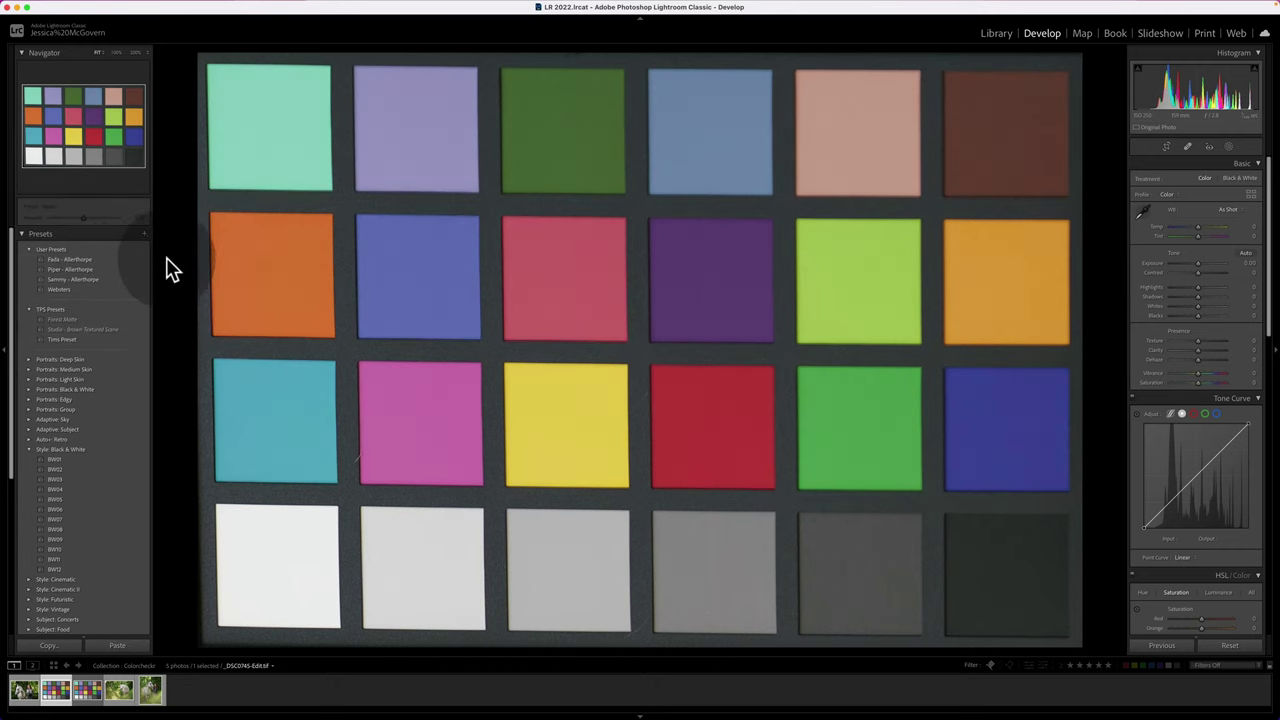
left_click(55, 260)
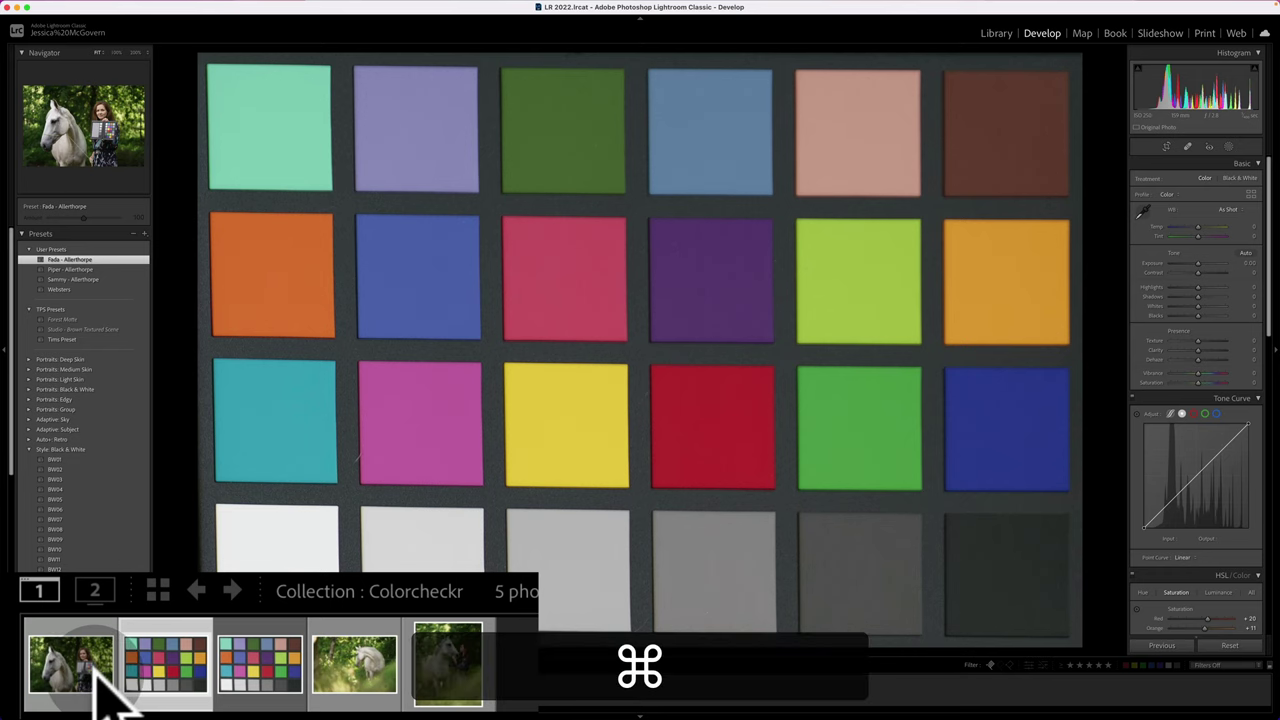
Step: Select all five photos and synchronize the chart's calibration settings across them
key("super+a")
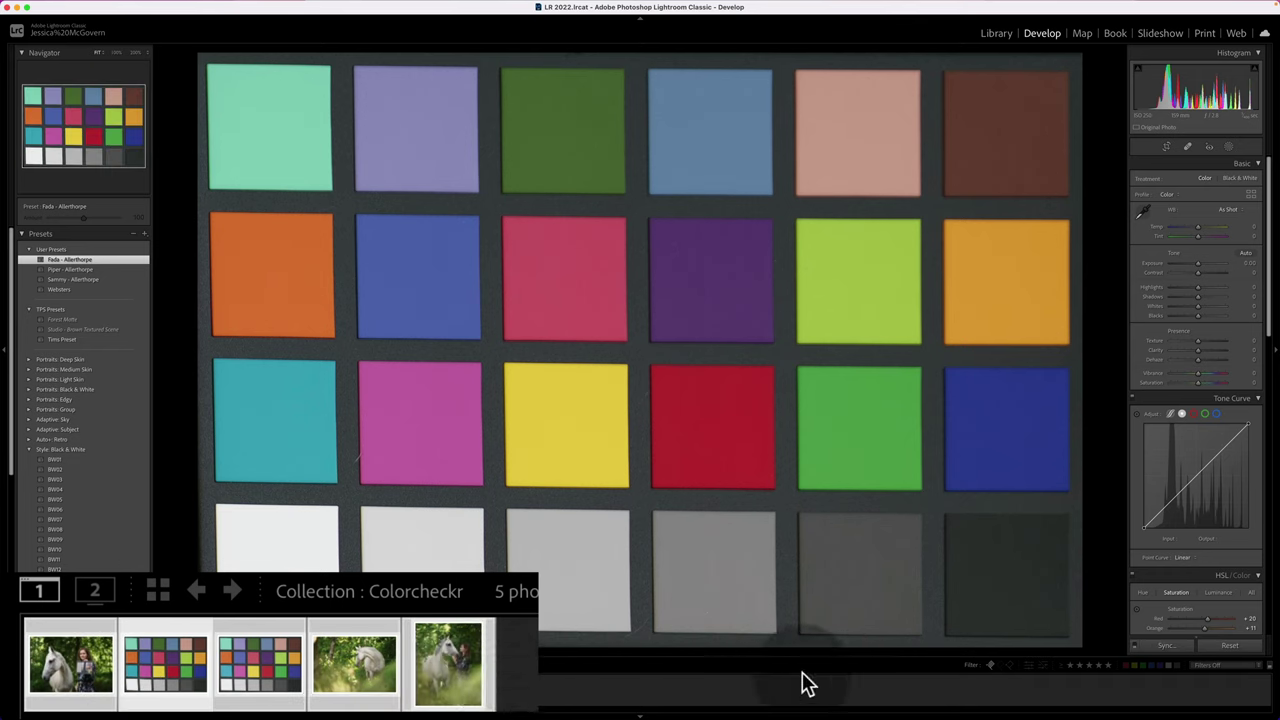
left_click(1160, 645)
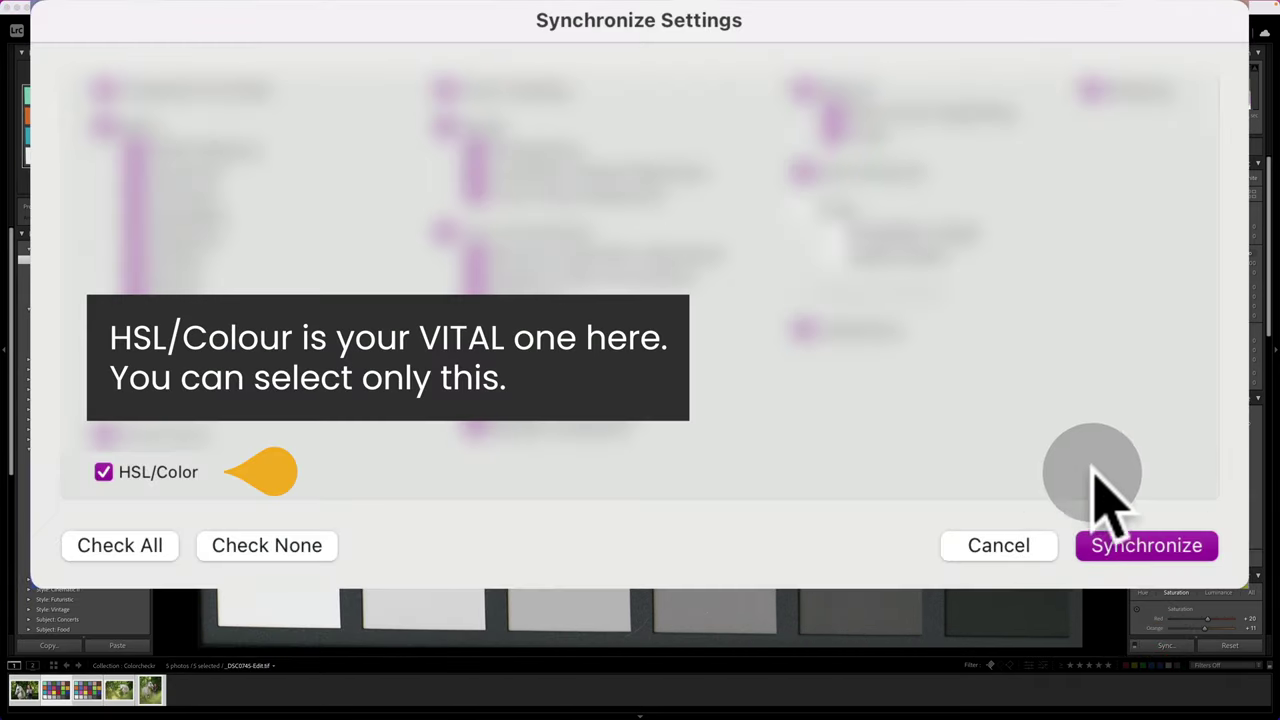
left_click(1160, 549)
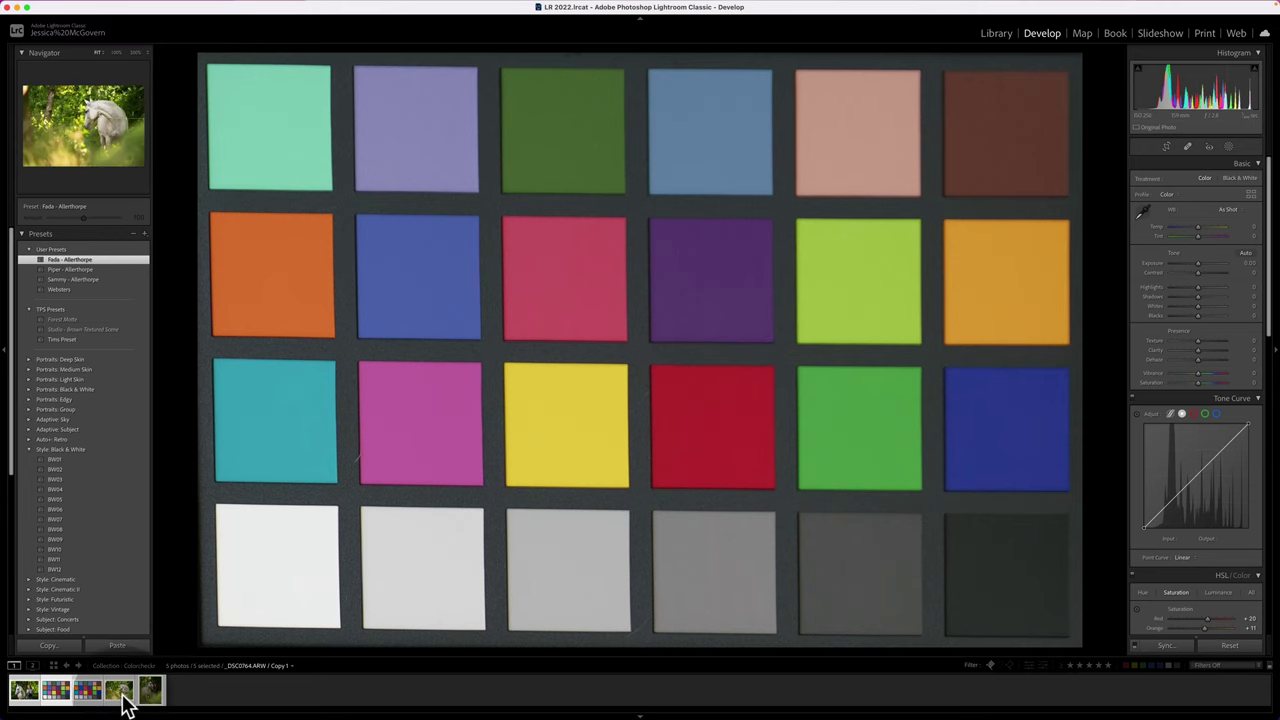
left_click(119, 698)
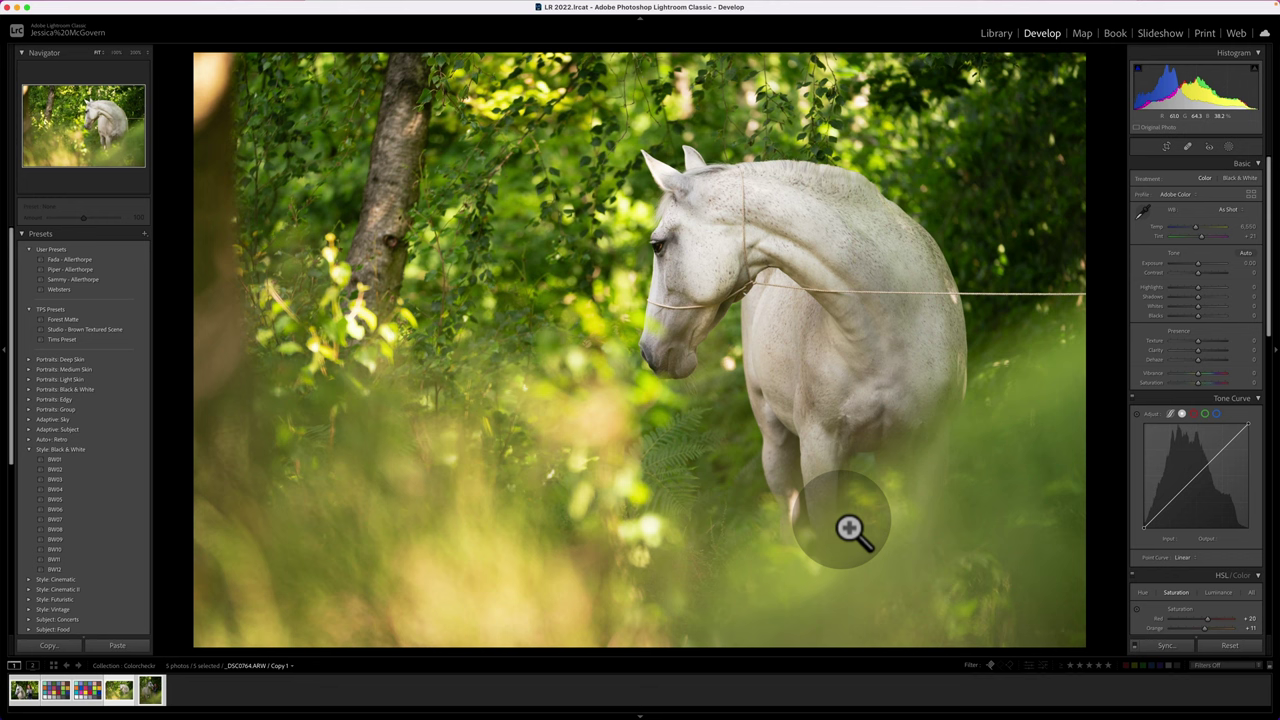
Step: Toggle the Before view of the forest horse photo and display all HSL/Color values together
key("backslash")
key("backslash")
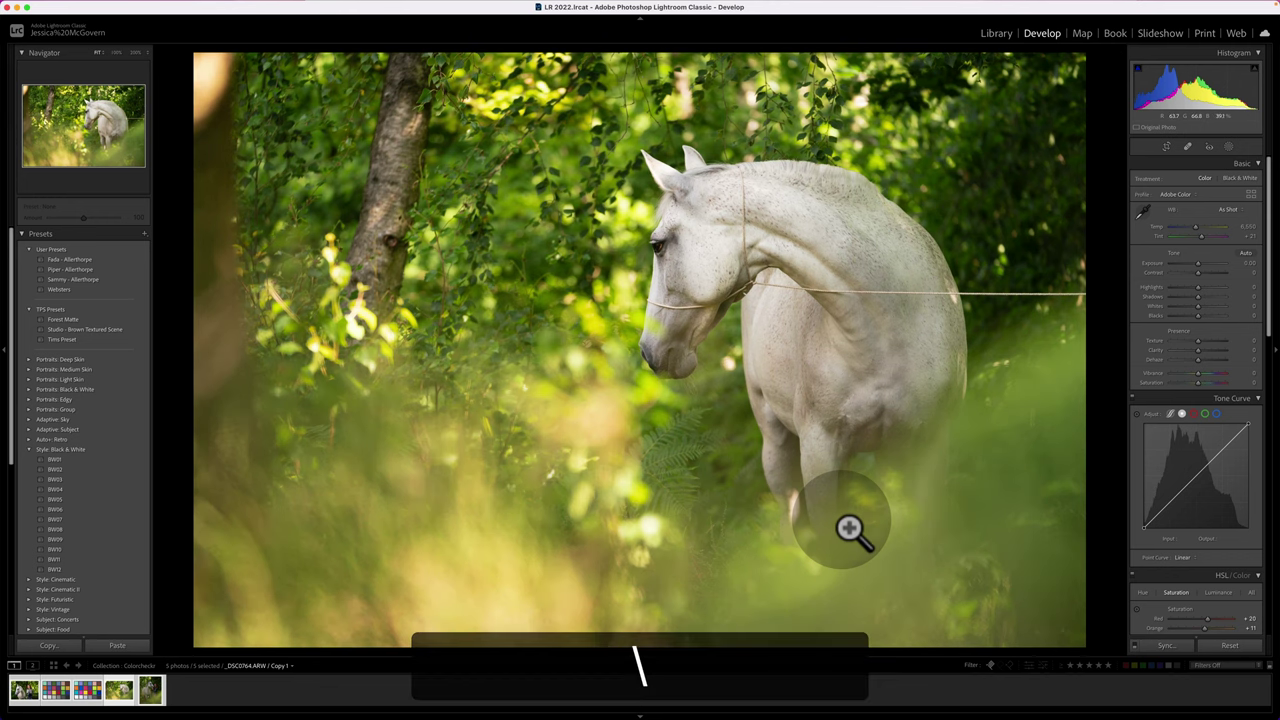
scroll(1137, 545, "down", 5)
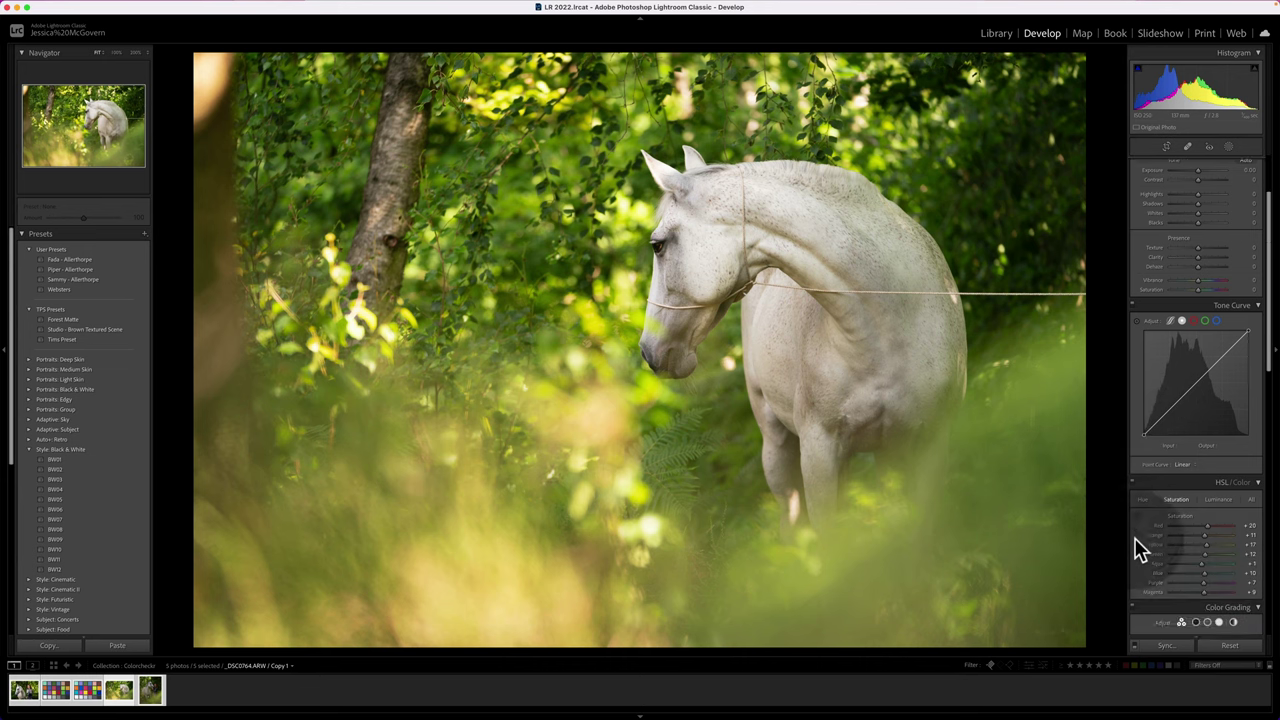
left_click(1192, 342)
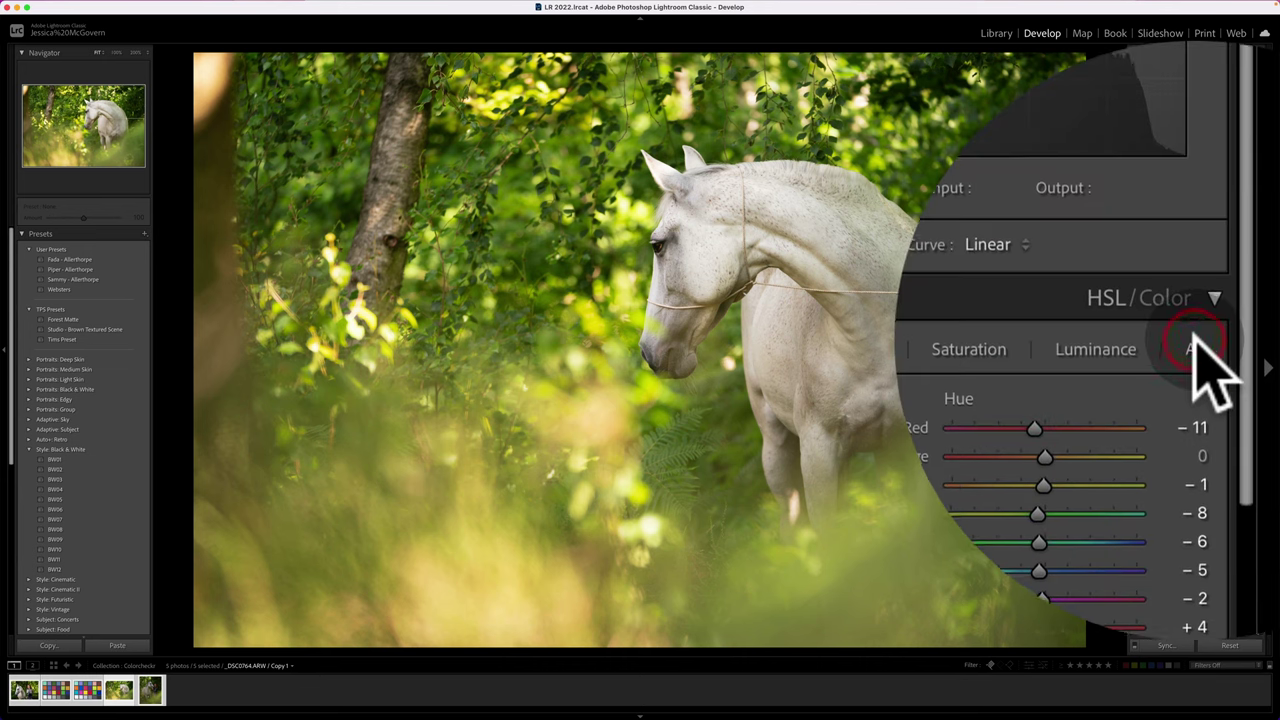
scroll(1040, 350, "down", 6)
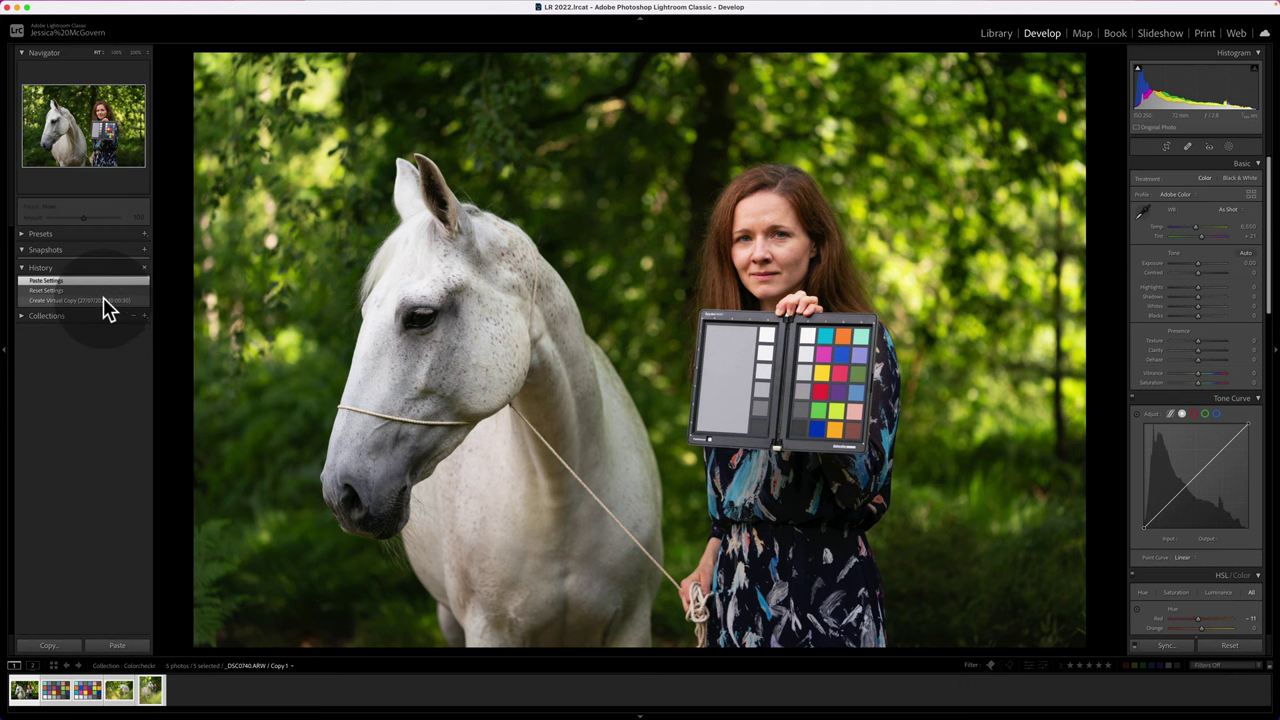
left_click(84, 291)
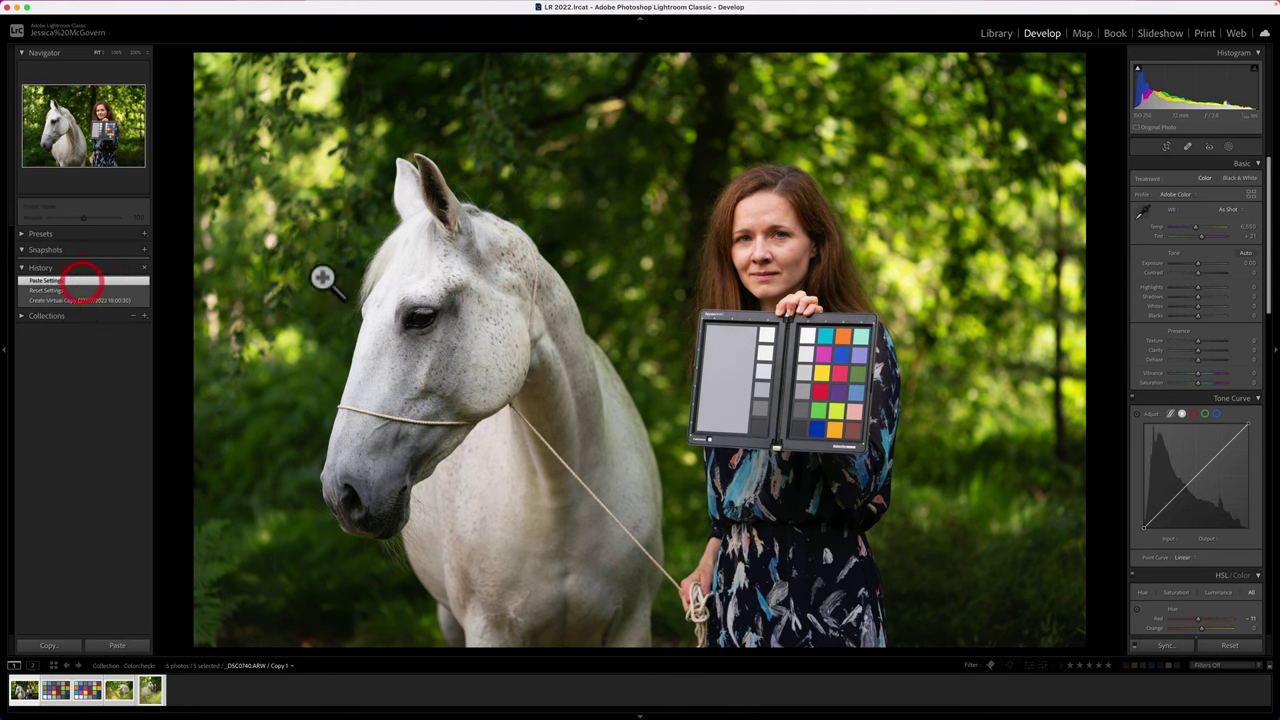
left_click(31, 282)
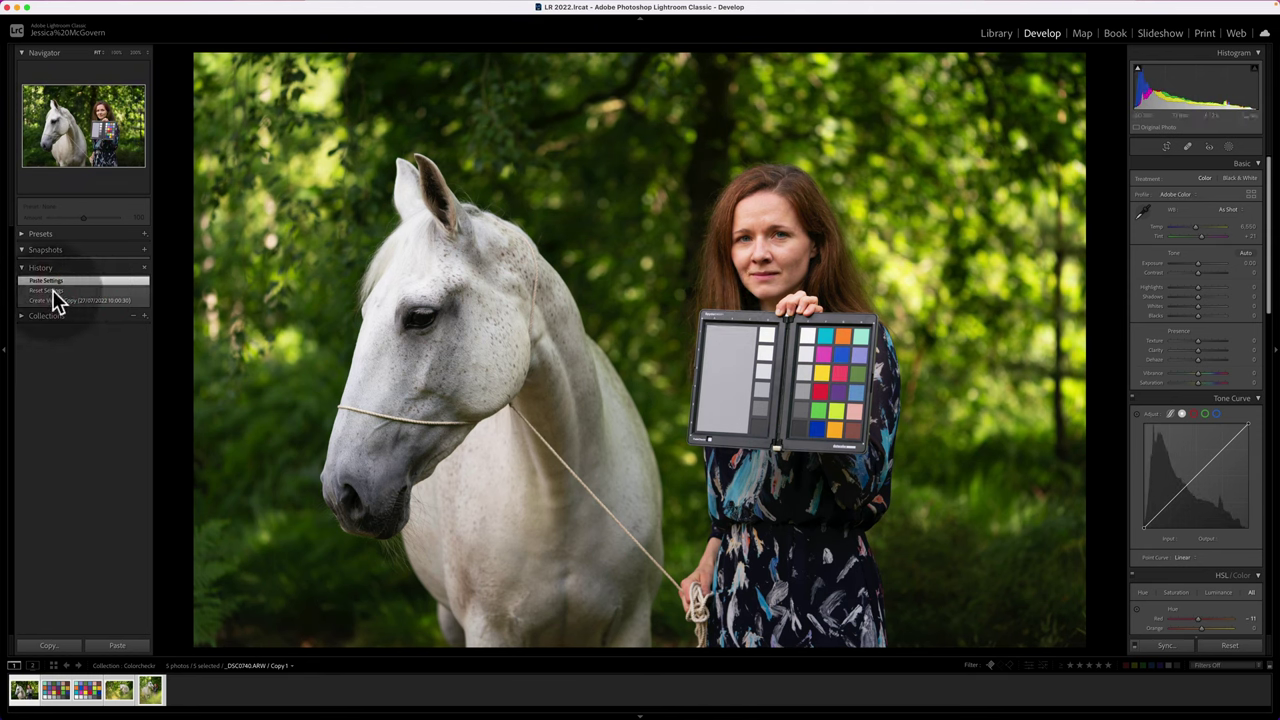
left_click(52, 289)
left_click(855, 430)
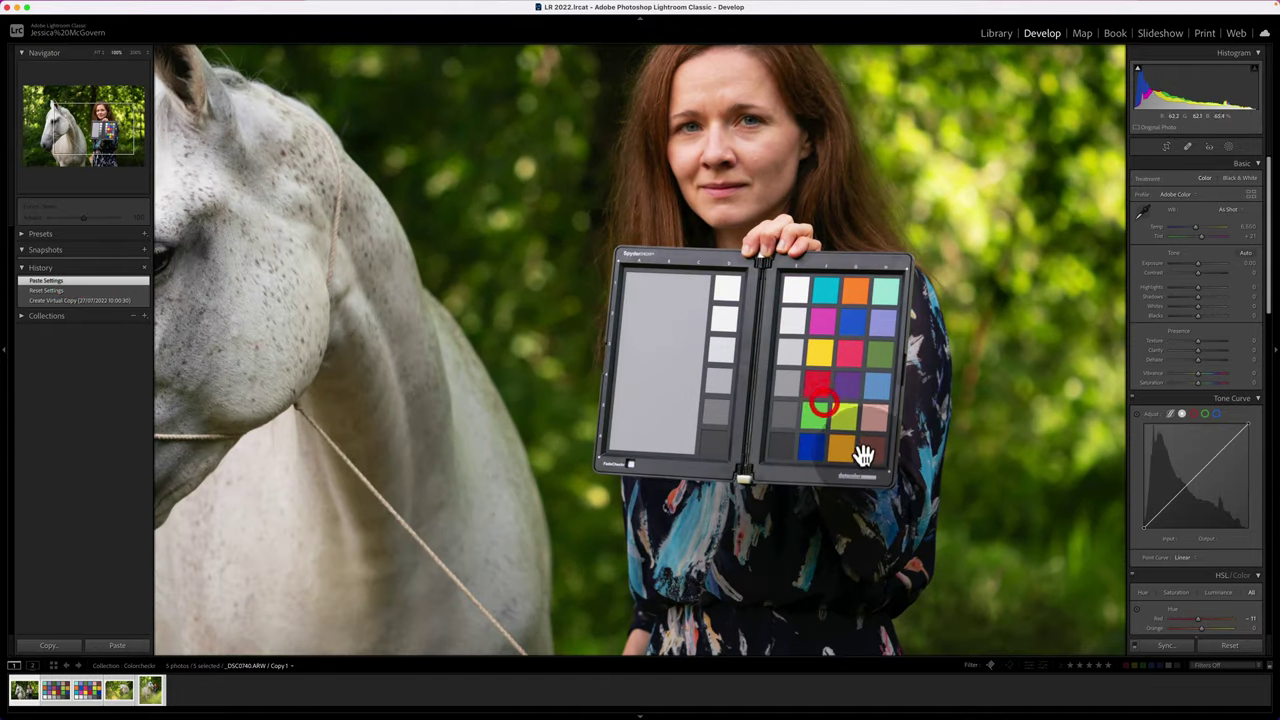
left_click_drag(857, 449, 706, 503)
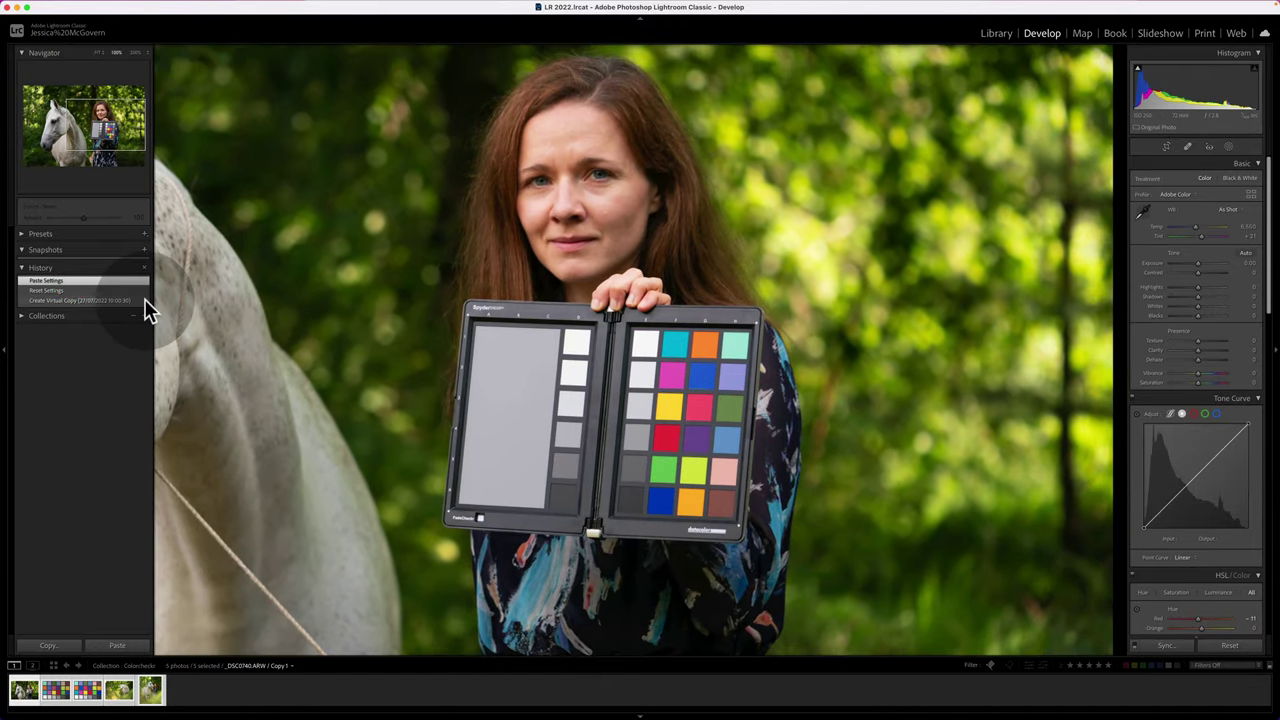
left_click(82, 290)
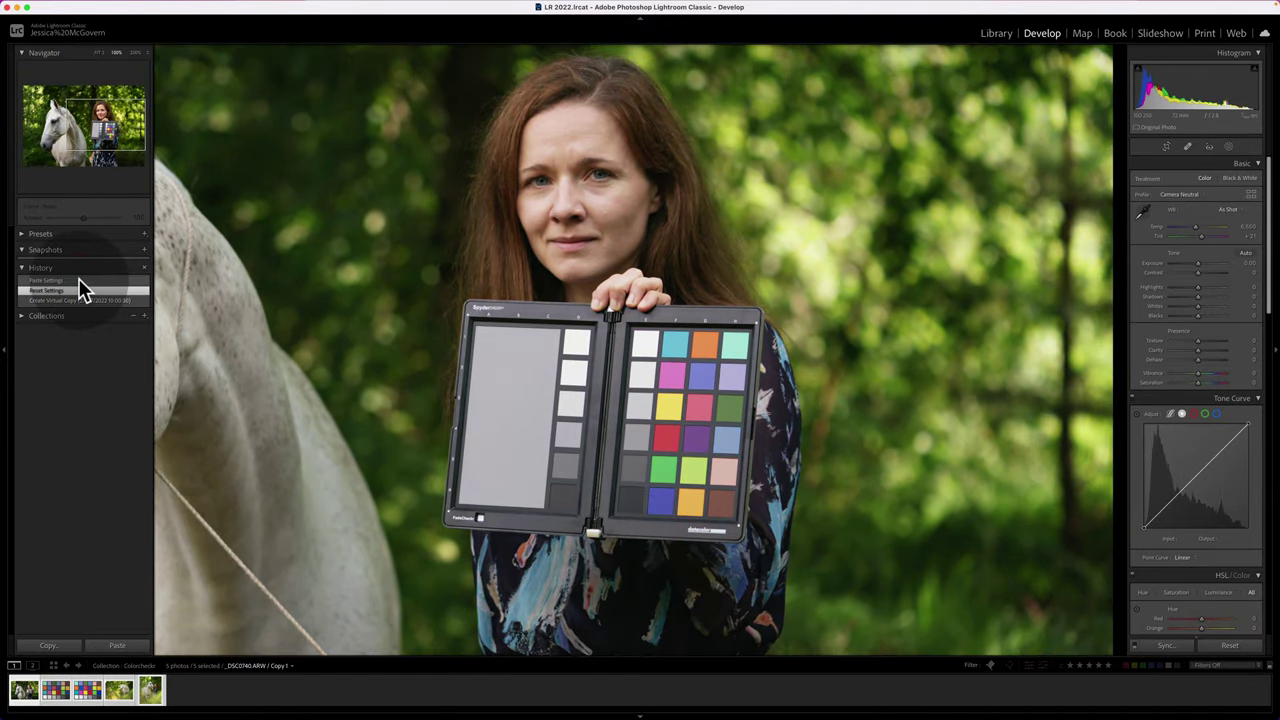
left_click(78, 292)
left_click(80, 290)
left_click(80, 299)
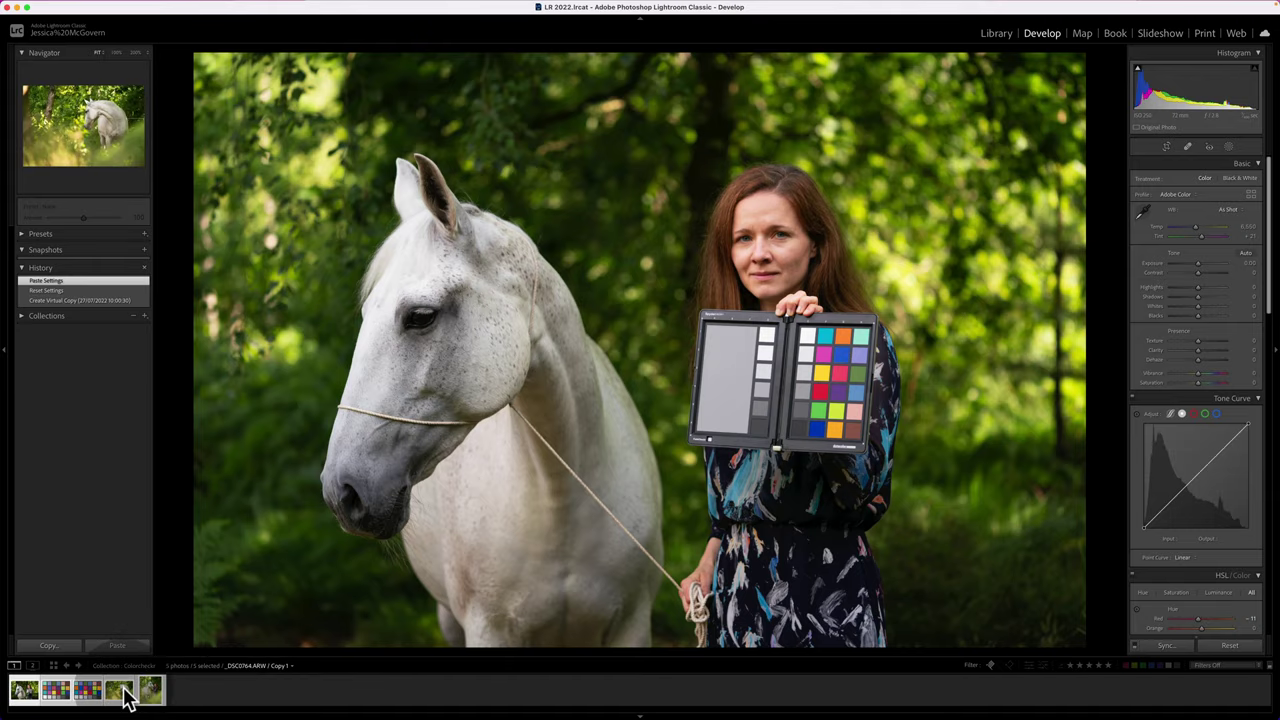
left_click(150, 689)
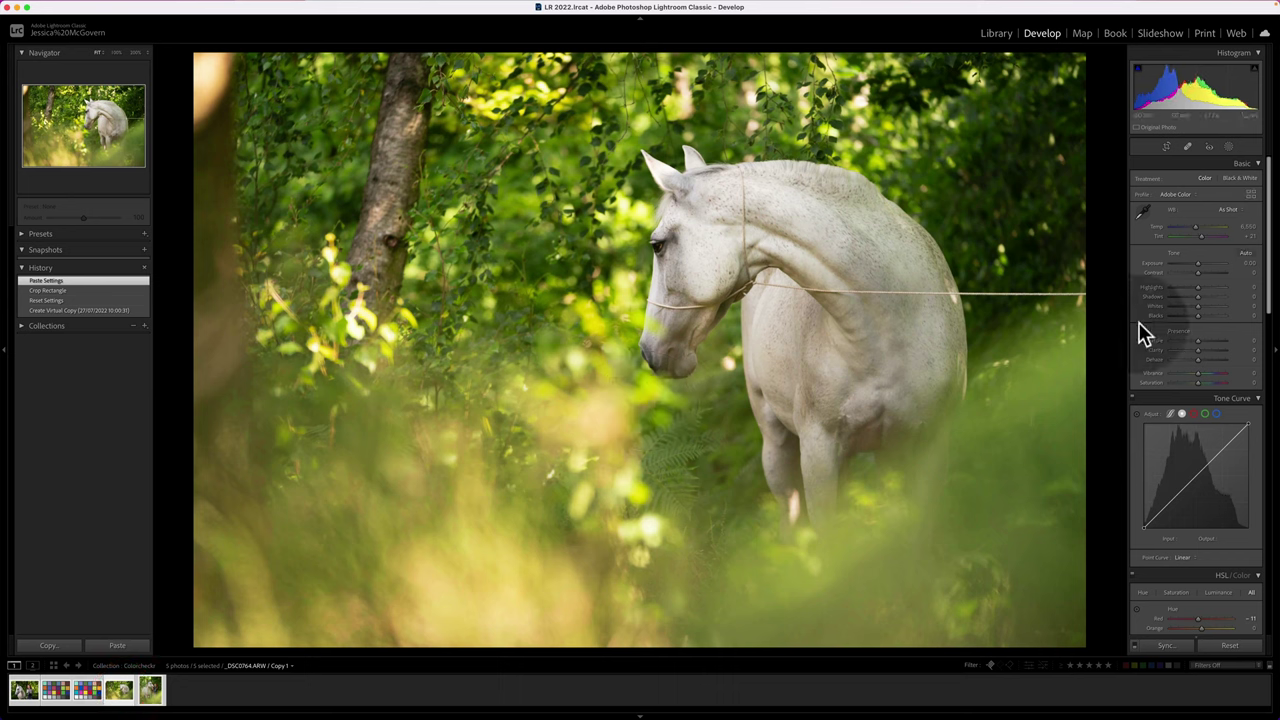
Step: Pull down the forest horse photo's highlights in the Basic panel
left_click(1184, 288)
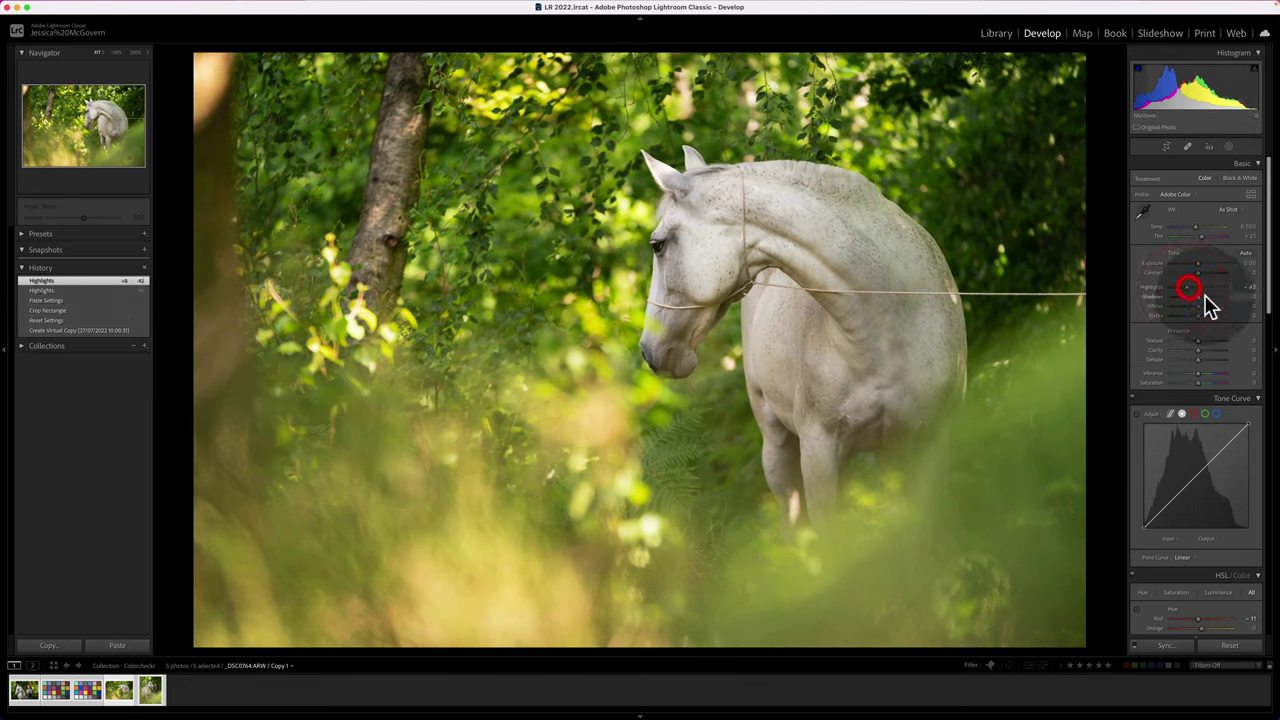
left_click(1184, 290)
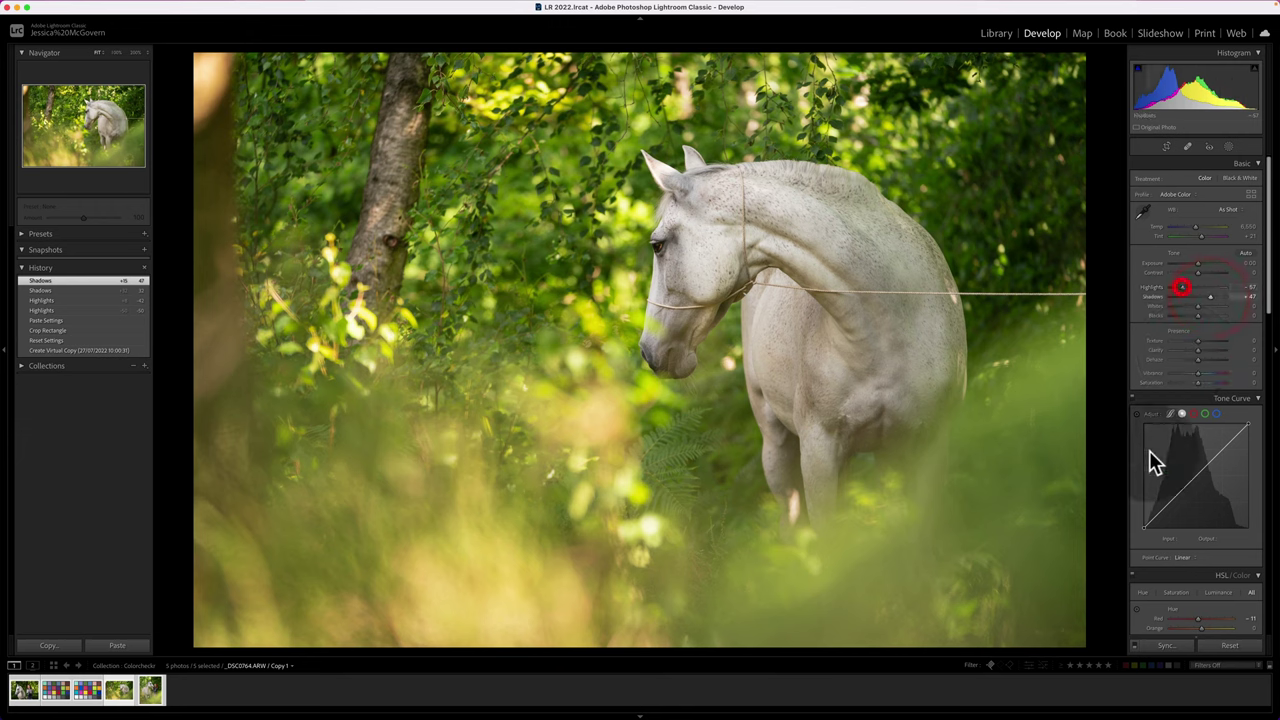
scroll(1149, 450, "down", 5)
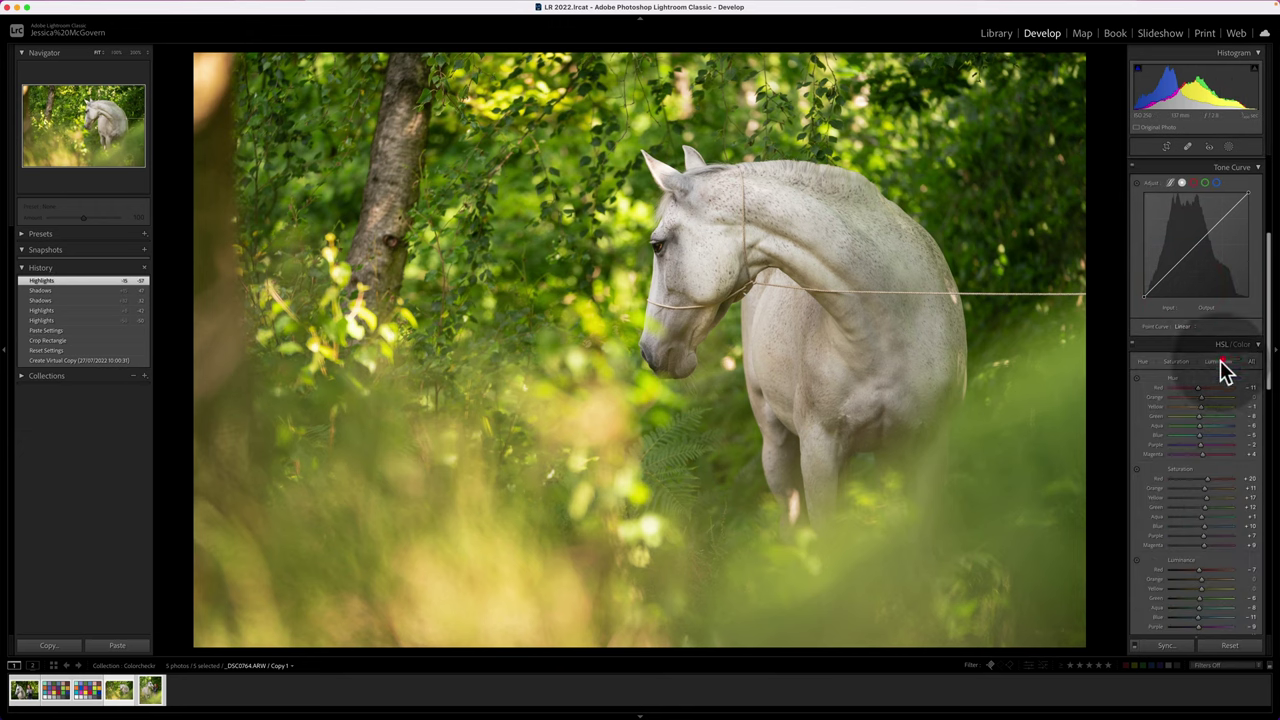
Step: Darken the yellows in HSL Luminance, then lower yellow and green saturation, greens around -26
left_click(1220, 361)
left_click(1197, 407)
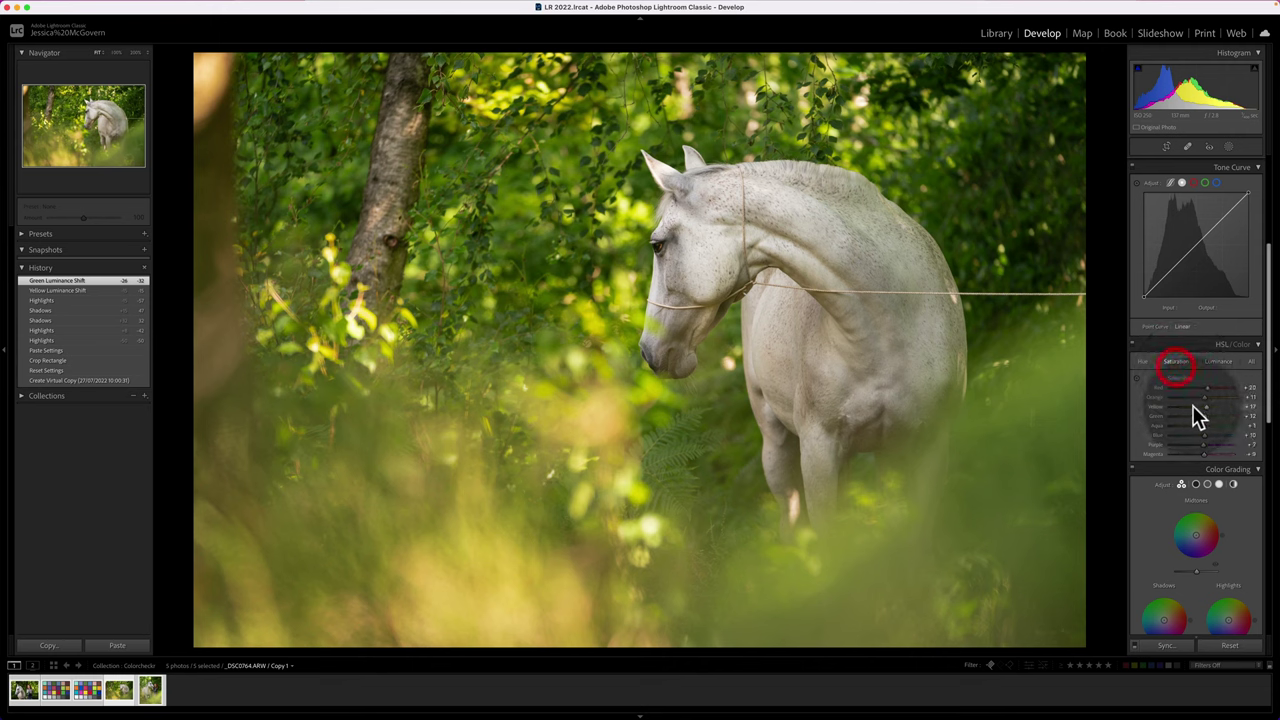
left_click(1200, 405)
left_click(1198, 414)
left_click(1194, 414)
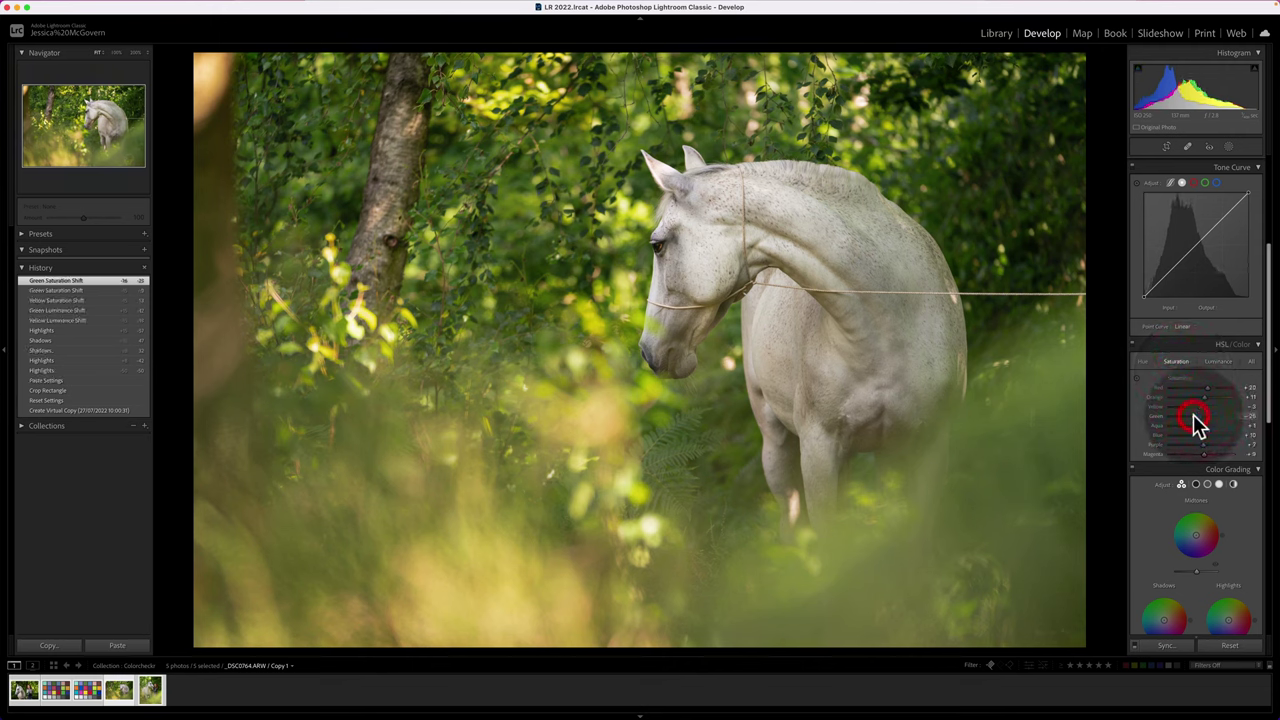
left_click(1198, 414)
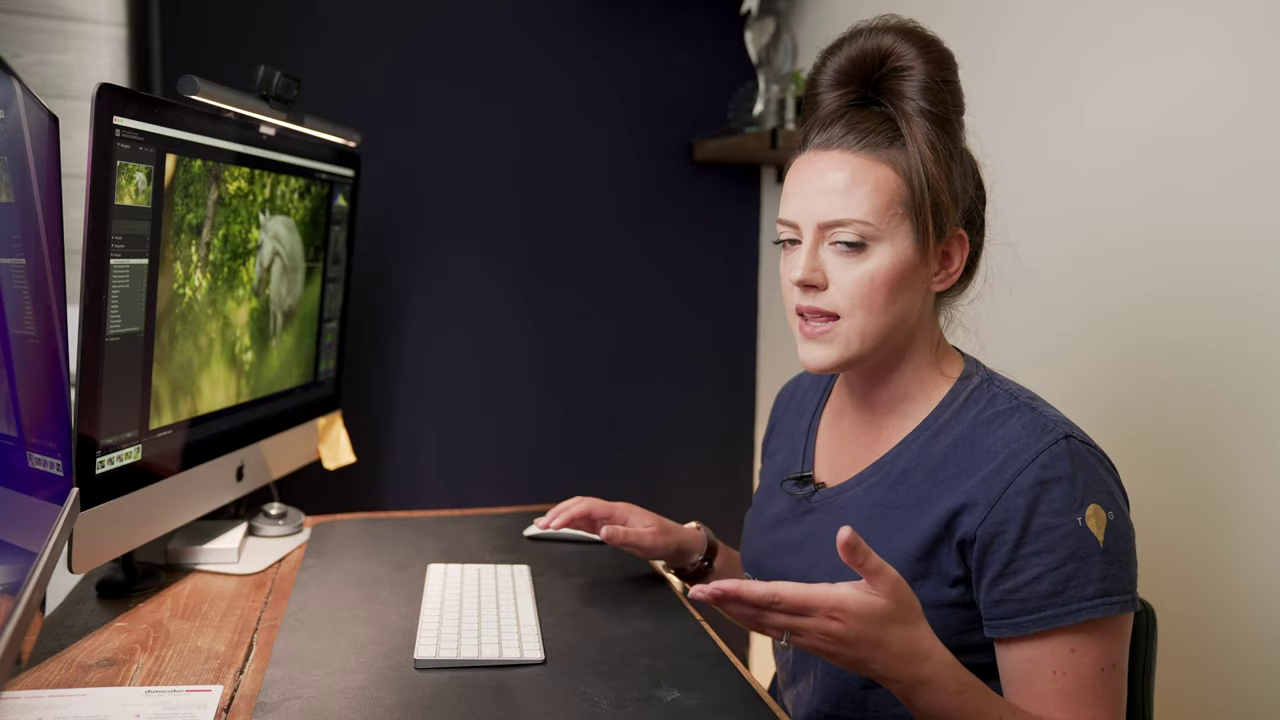